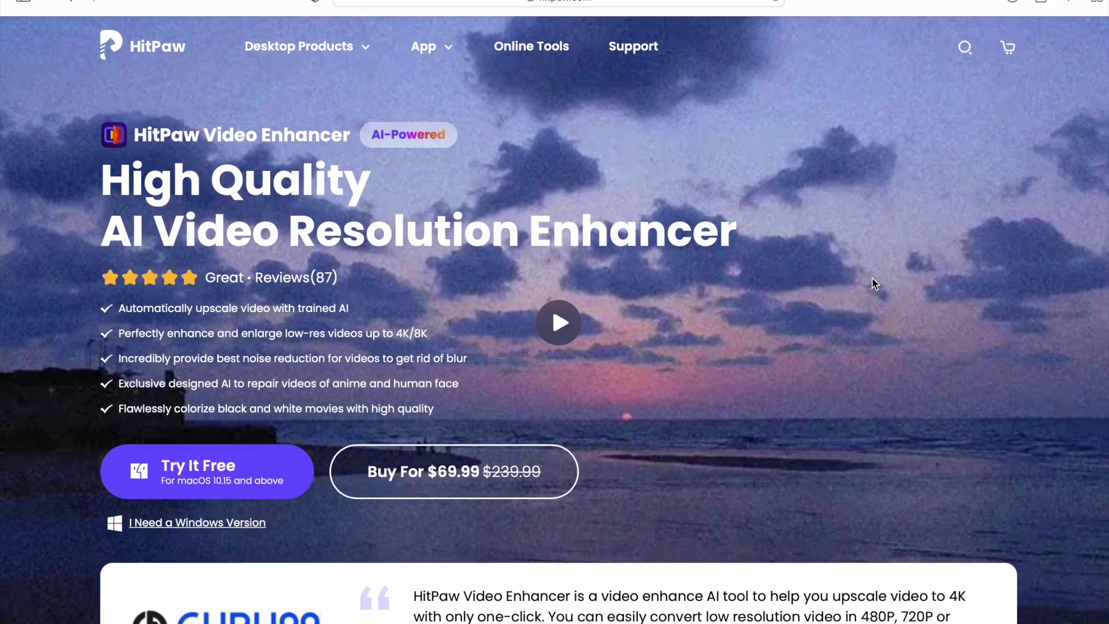
Scroll through the HitPaw Video Enhancer product page to review its features and pricing
scroll(873, 280, "down", 5)
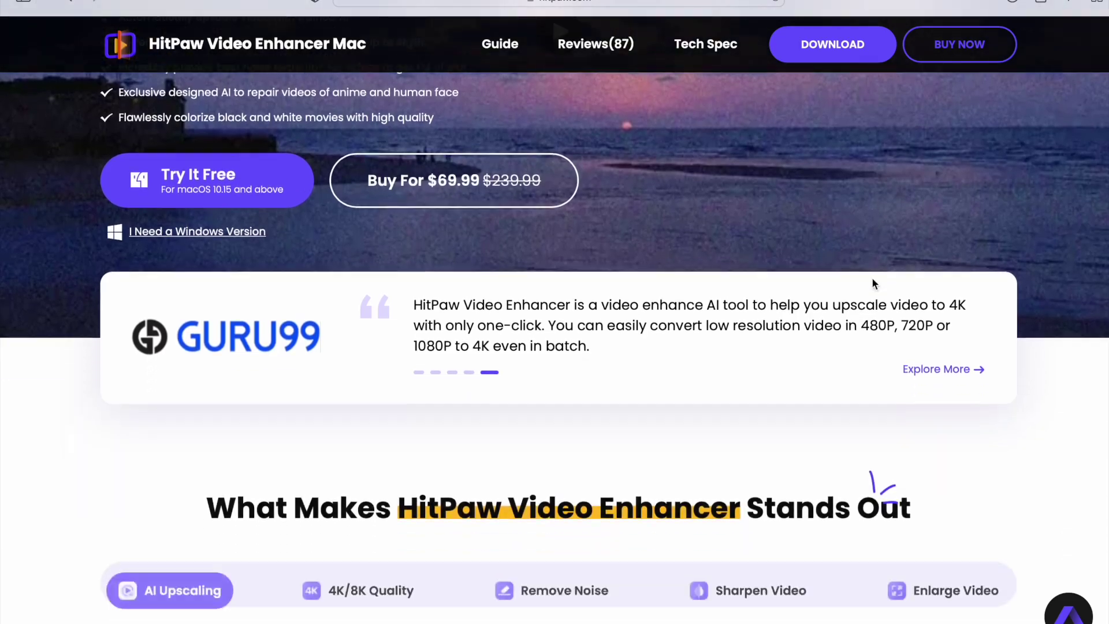
scroll(872, 279, "down", 3)
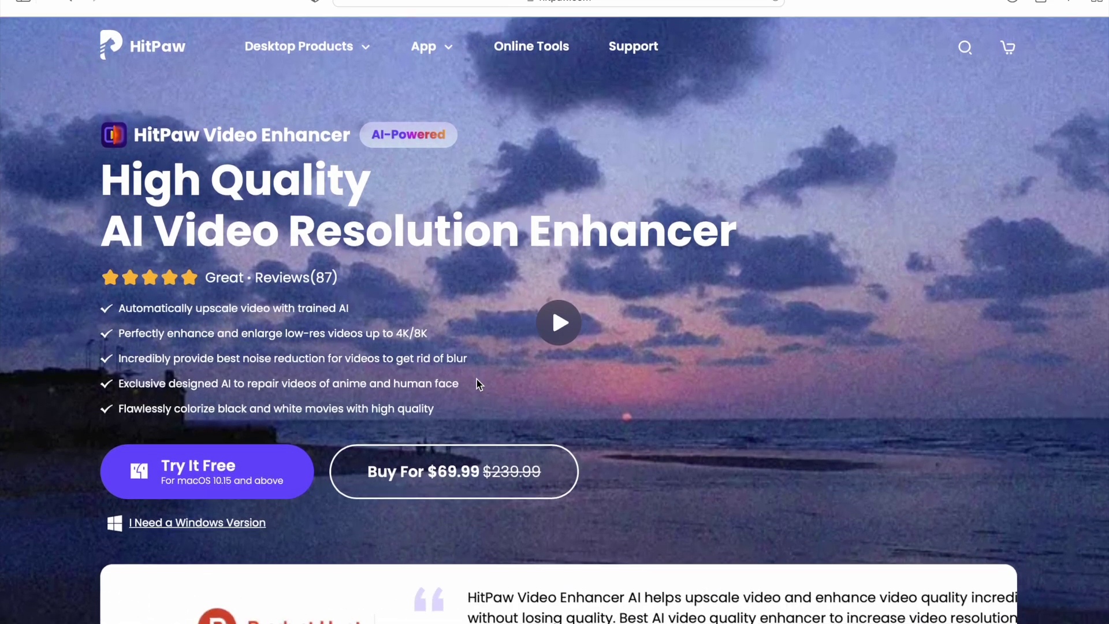
scroll(477, 379, "down", 5)
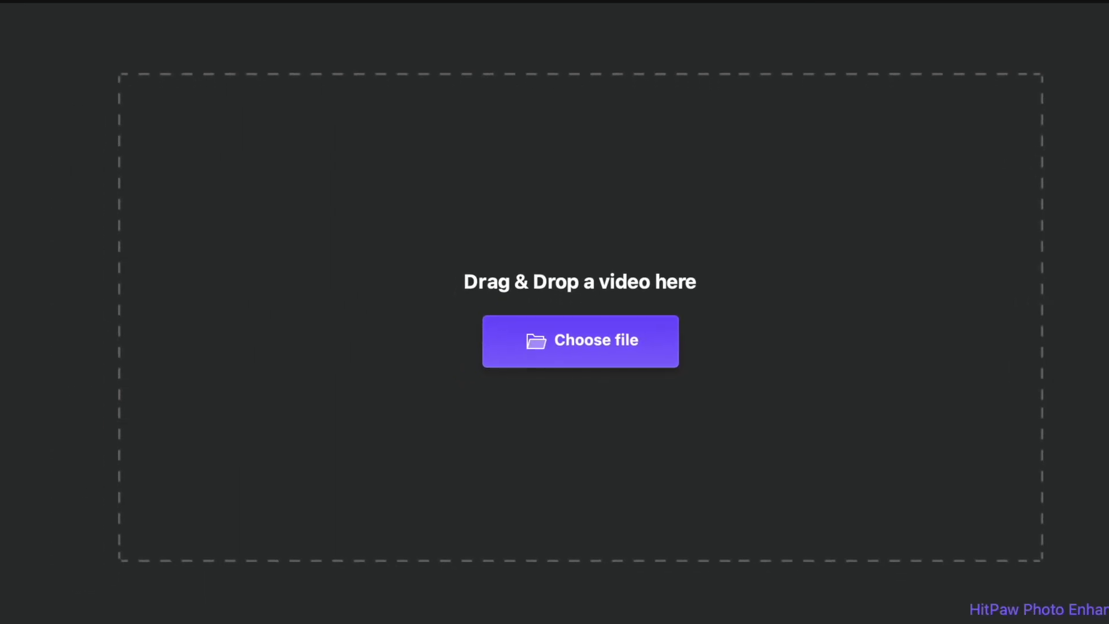
Import Black and white.mov from the Desktop, queued to upscale 1796*1054 to 3840*2160
left_click(607, 340)
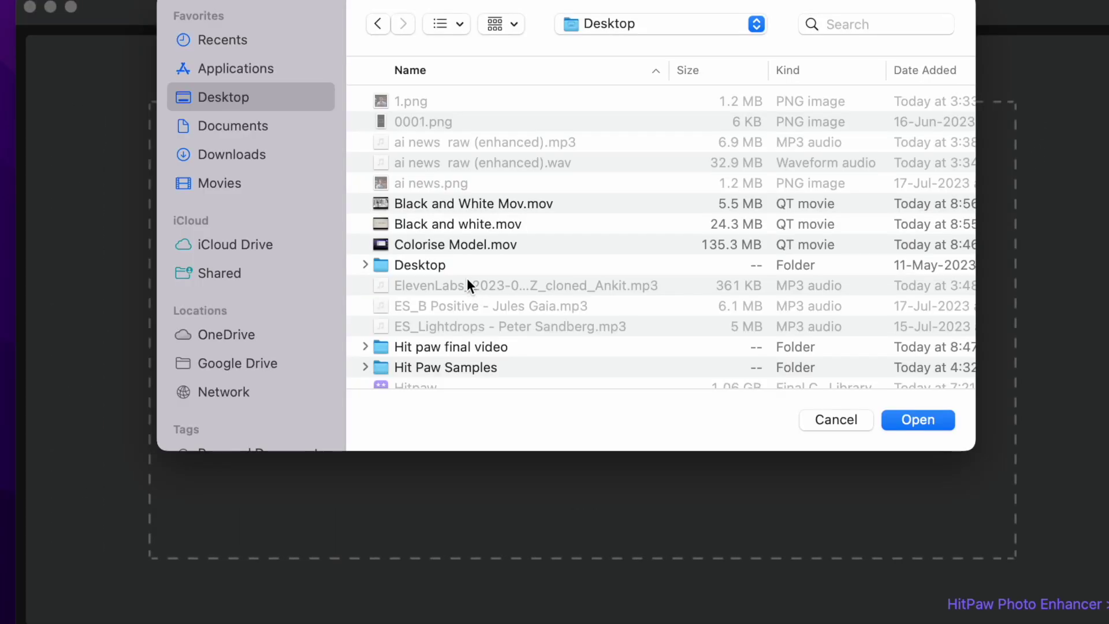
left_click(462, 227)
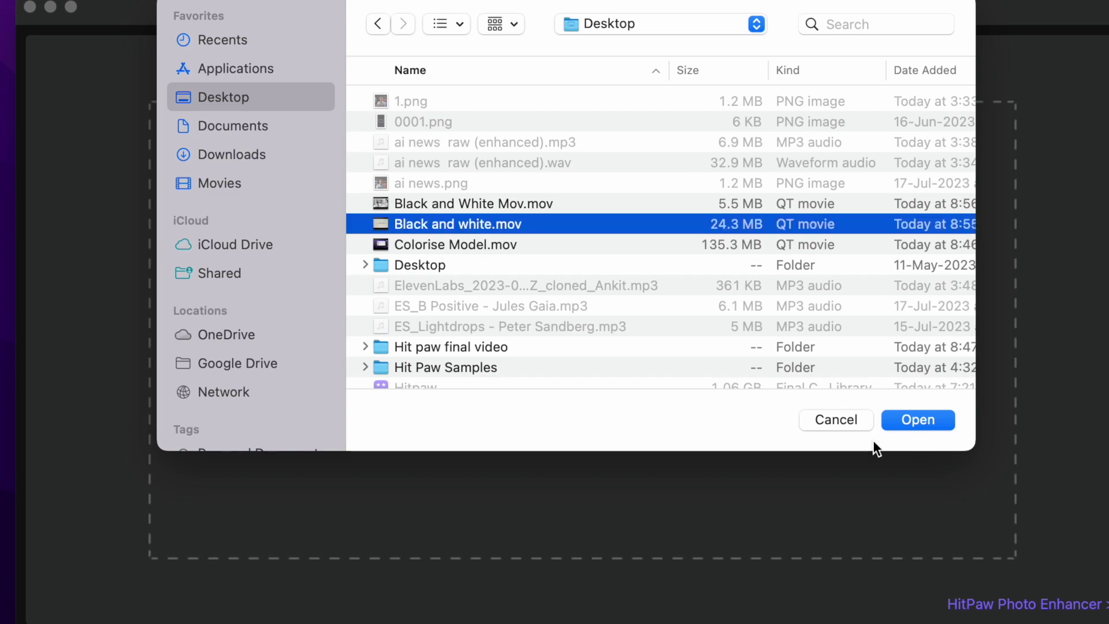
left_click(912, 421)
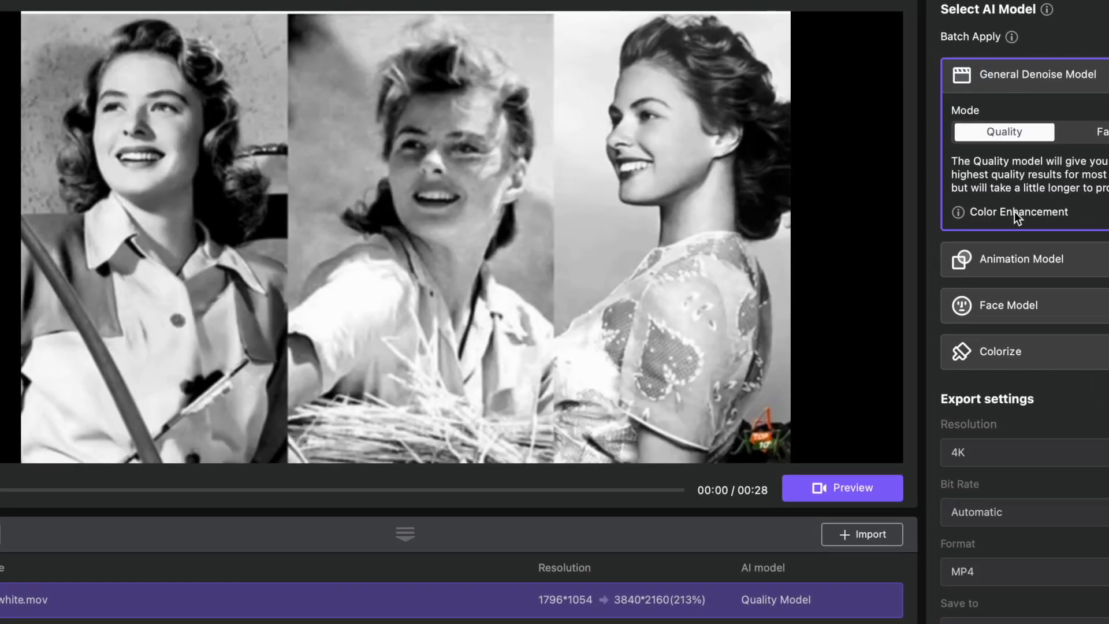
Apply the Colorize model to Black and white.mov, keeping 4K resolution and MP4 format
left_click(961, 358)
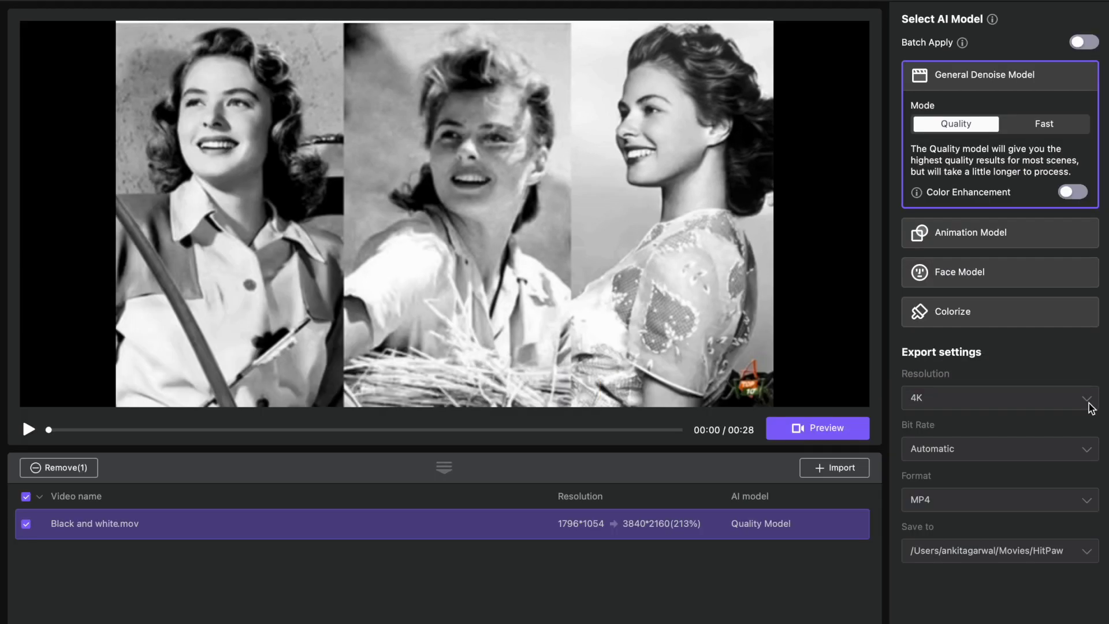
left_click(1089, 403)
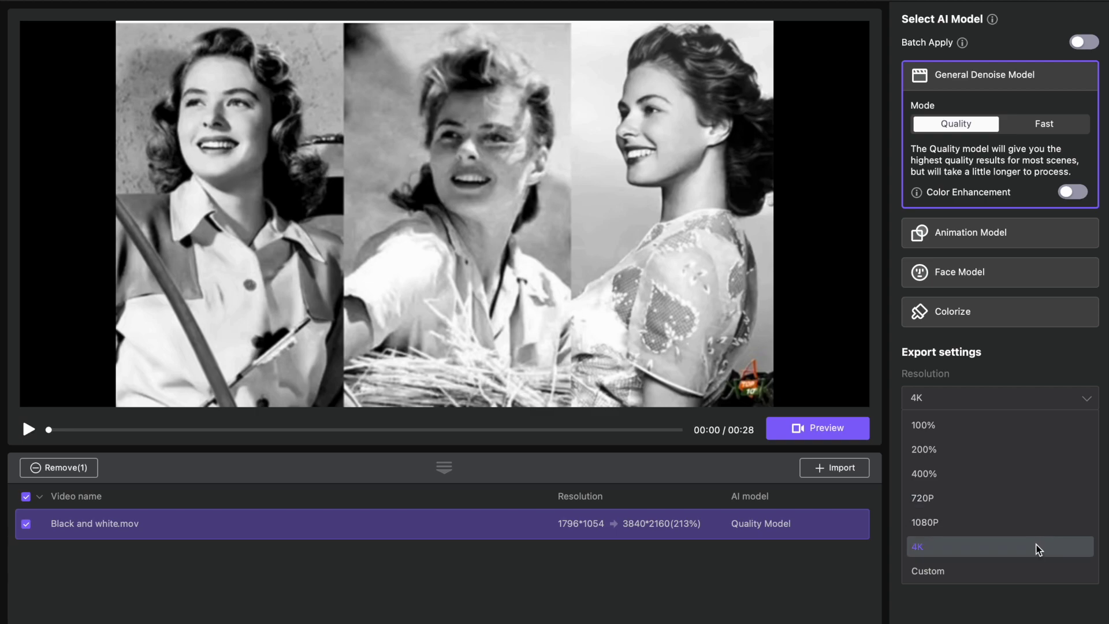
scroll(1033, 555, "down", 1)
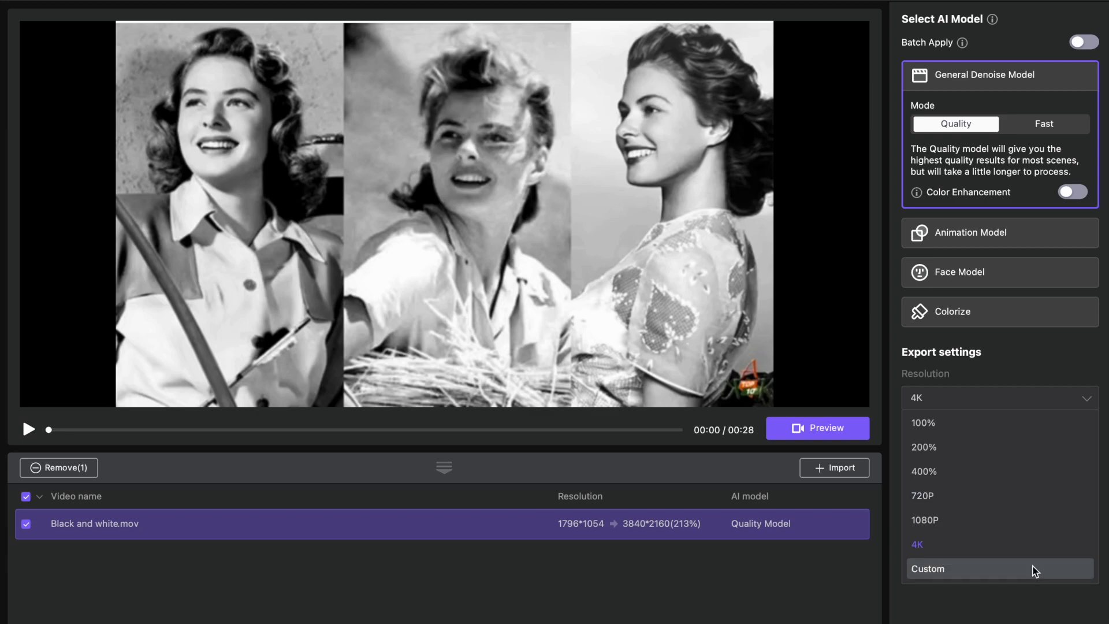
left_click(1033, 554)
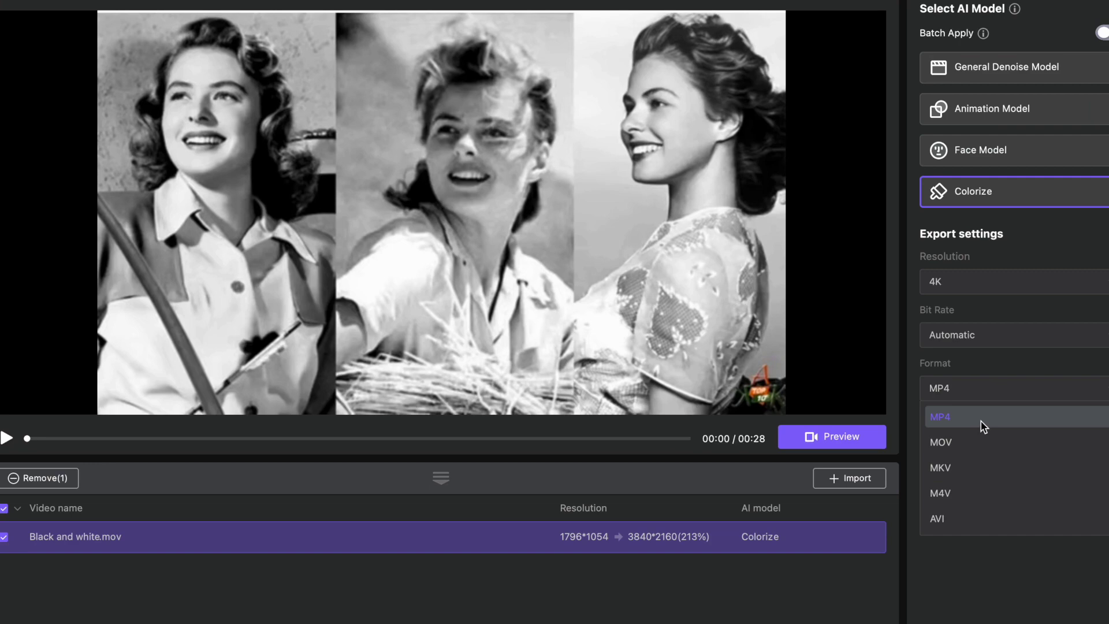
left_click(982, 423)
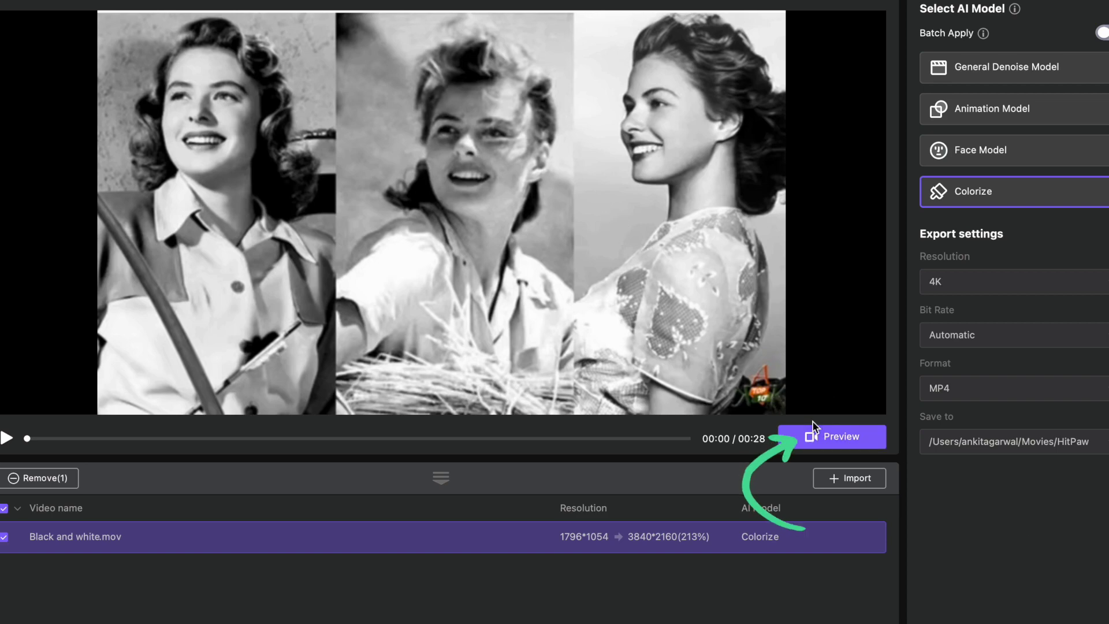
Preview the colorized clip, trying Sliding and Overlap comparisons before returning to Dual Screen
left_click(816, 439)
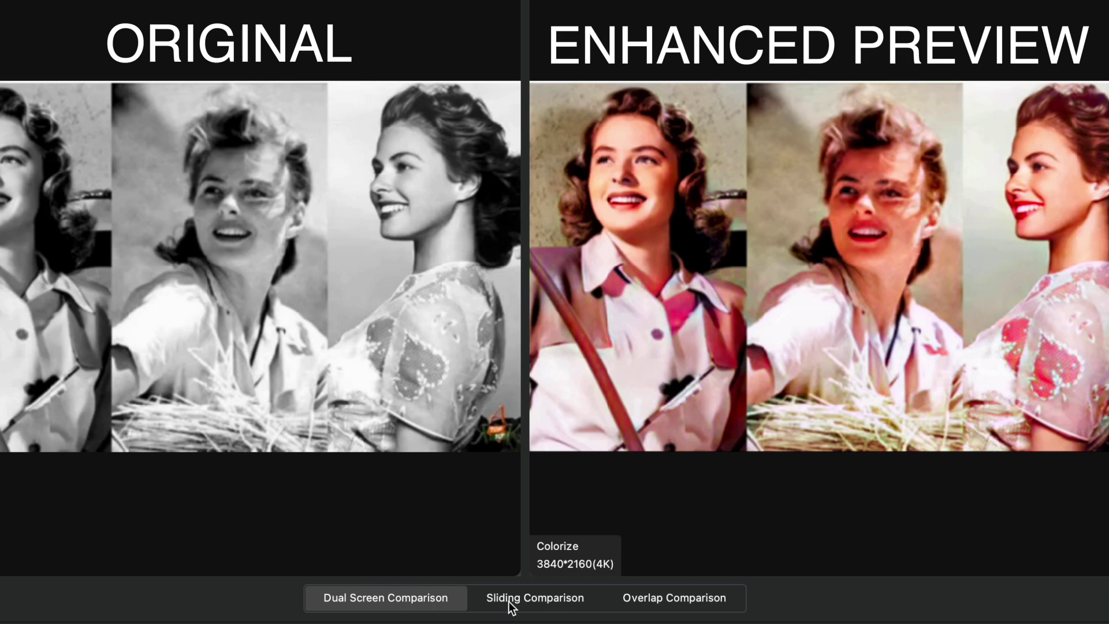
left_click(509, 601)
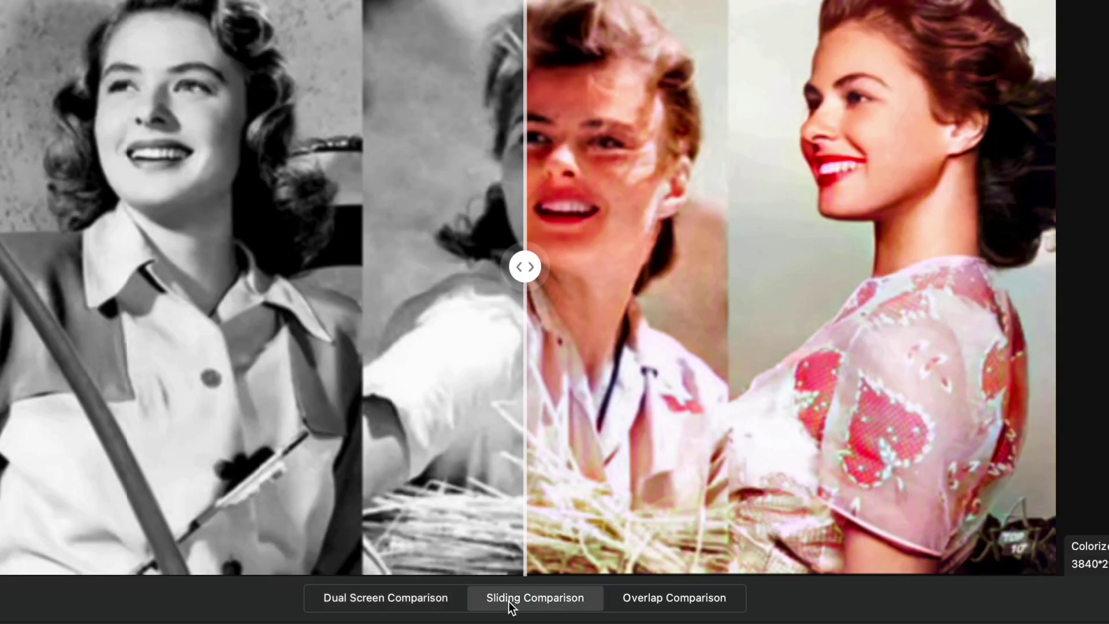
left_click(645, 602)
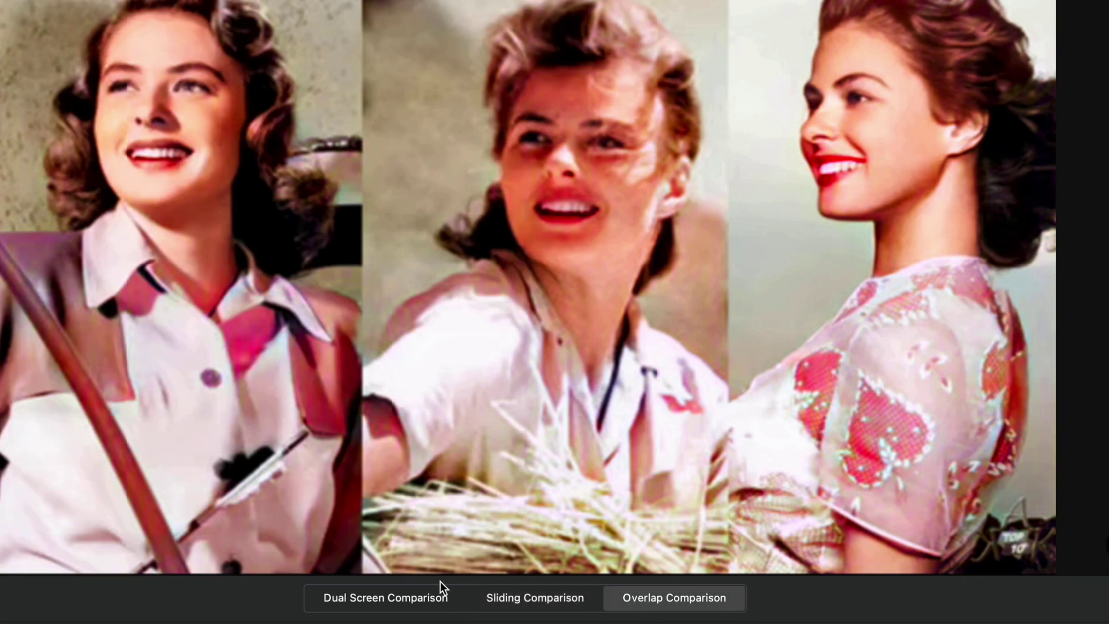
left_click(412, 603)
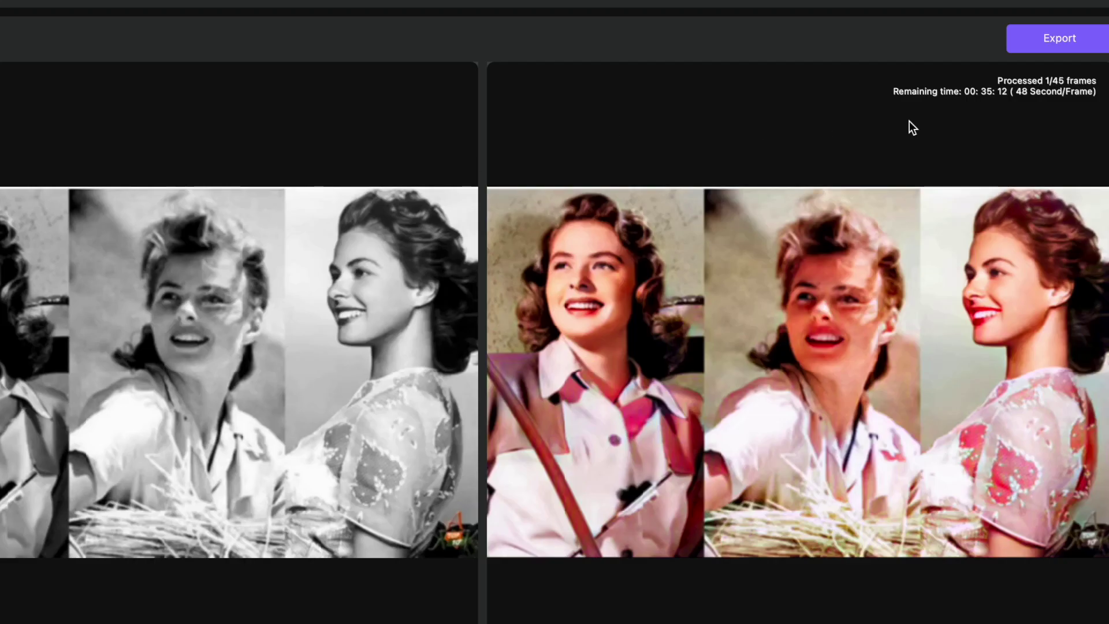
Export the colorized Black and white.mov from the preview window
left_click(1055, 40)
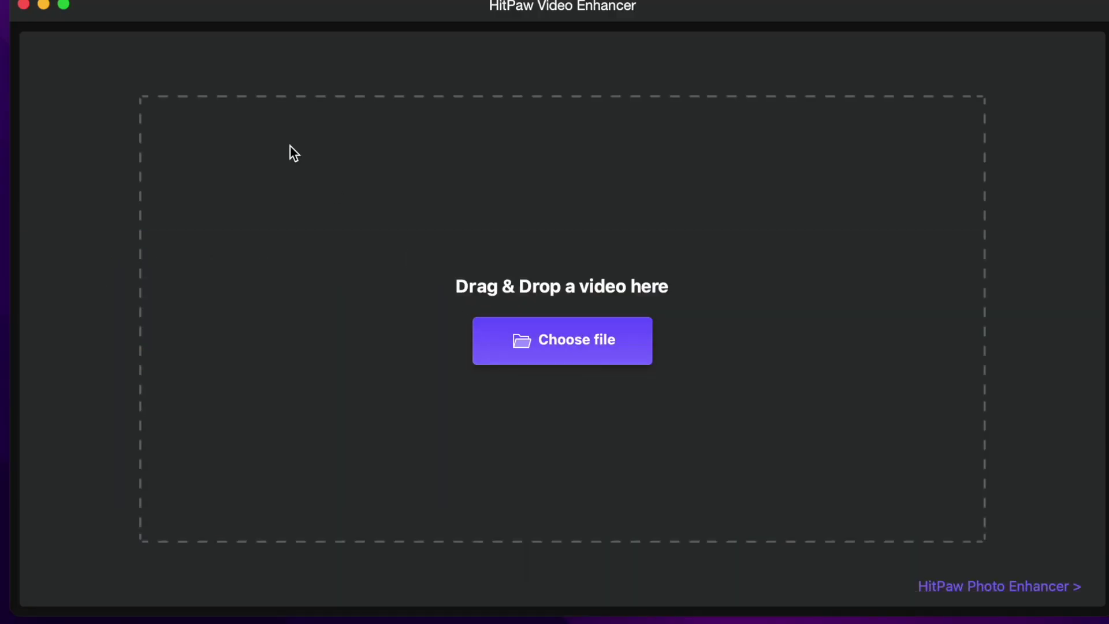
Import close up.mov from Desktop > Hit paw final video > Face AI Model
left_click(580, 363)
left_click(264, 84)
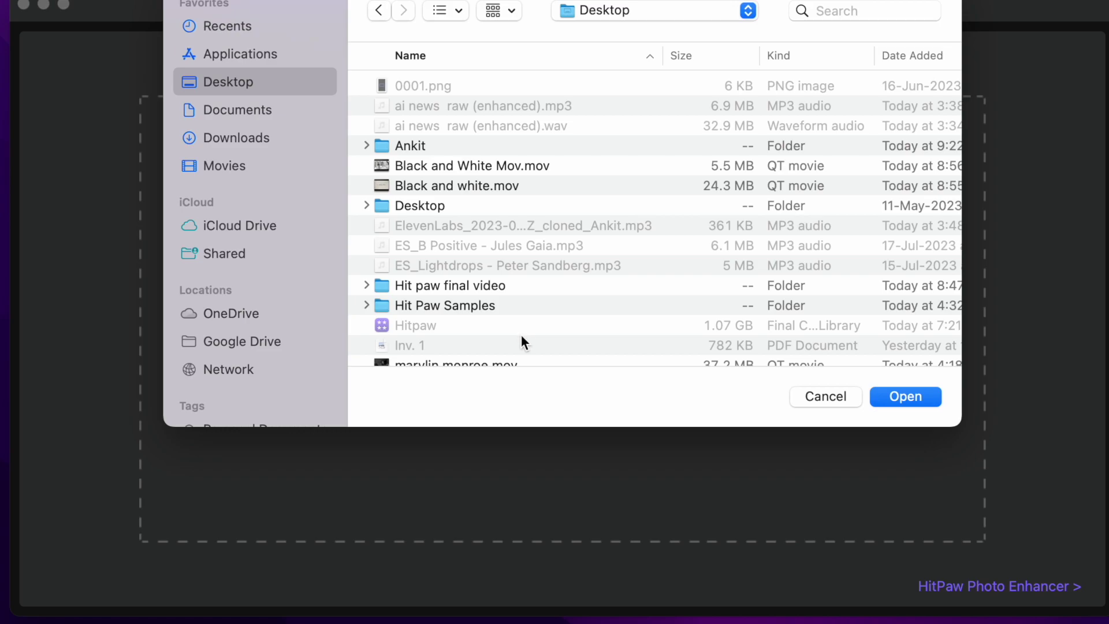
double_click(488, 284)
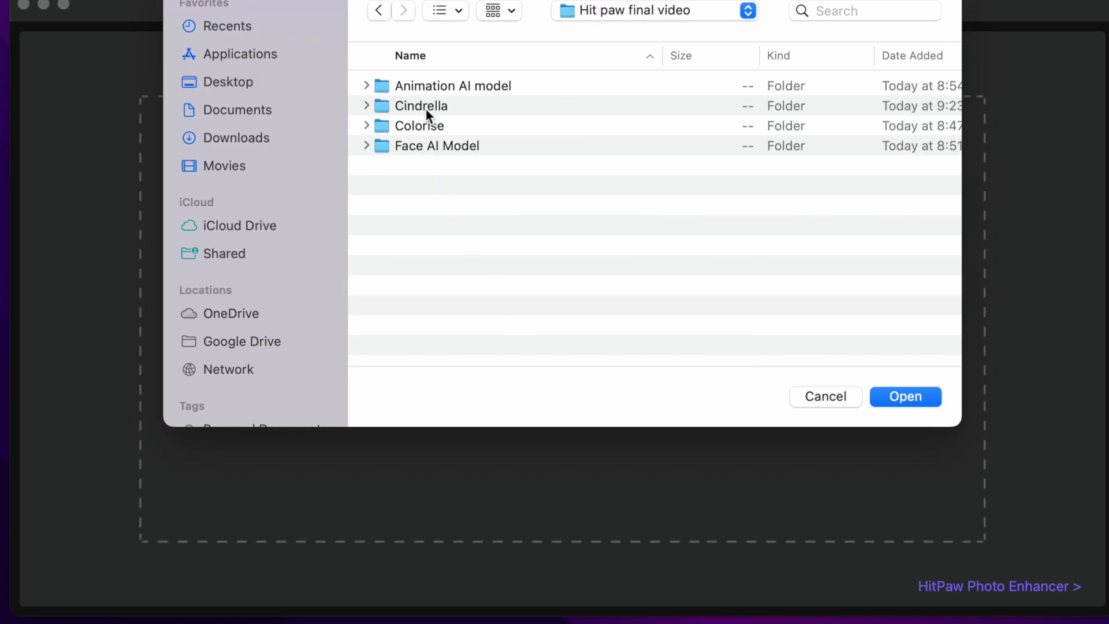
double_click(438, 147)
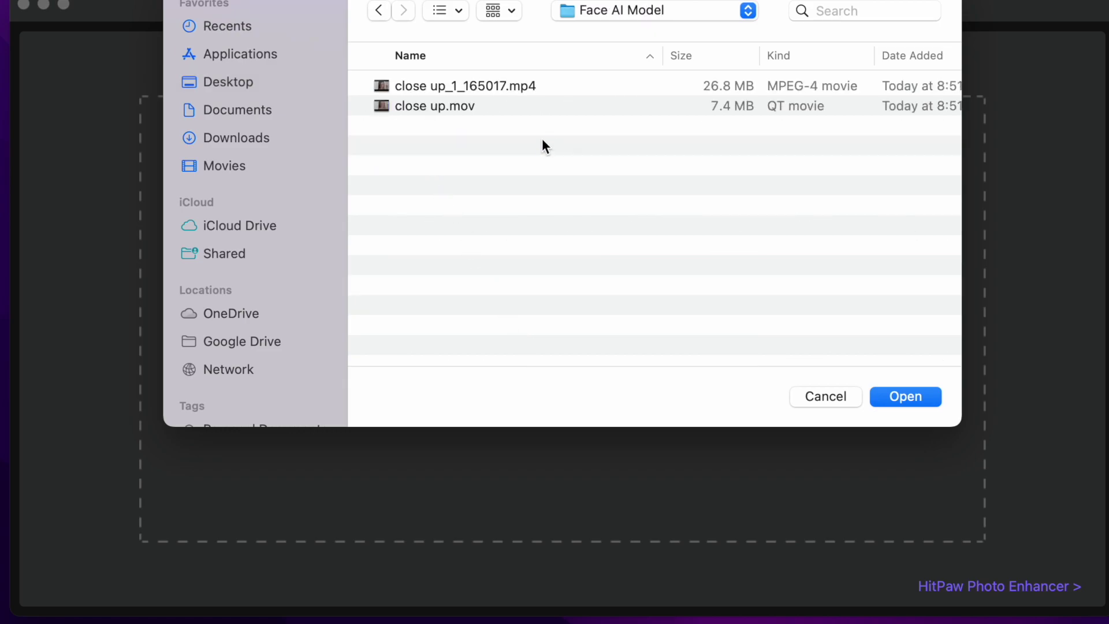
left_click(506, 108)
left_click(906, 397)
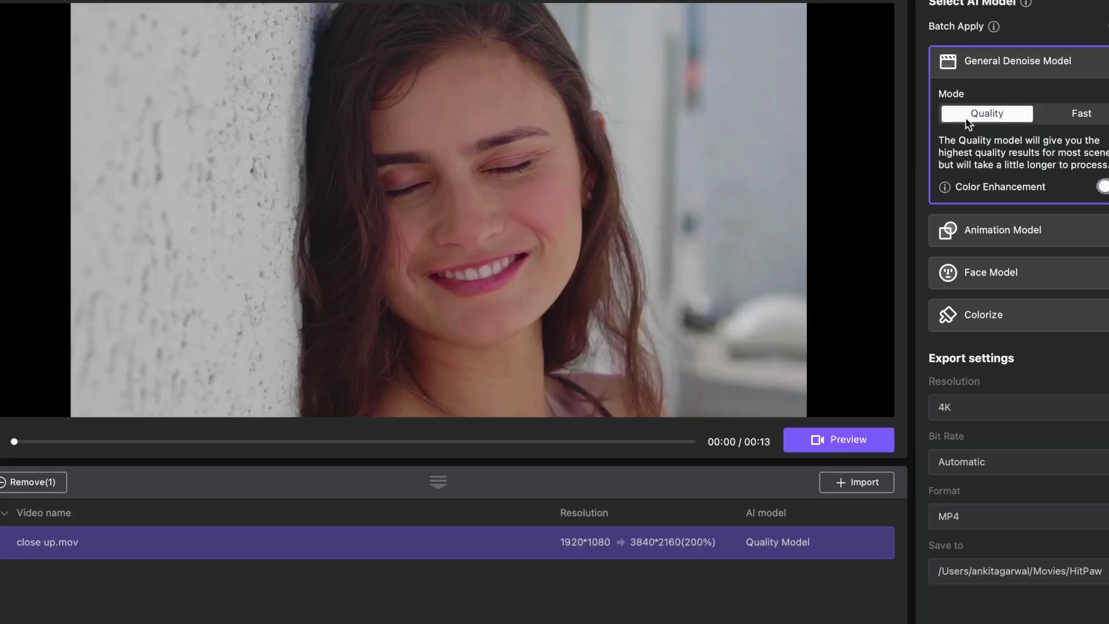
Apply the Face Model with 4K output and preview close up.mov side by side
mouse_move(953, 276)
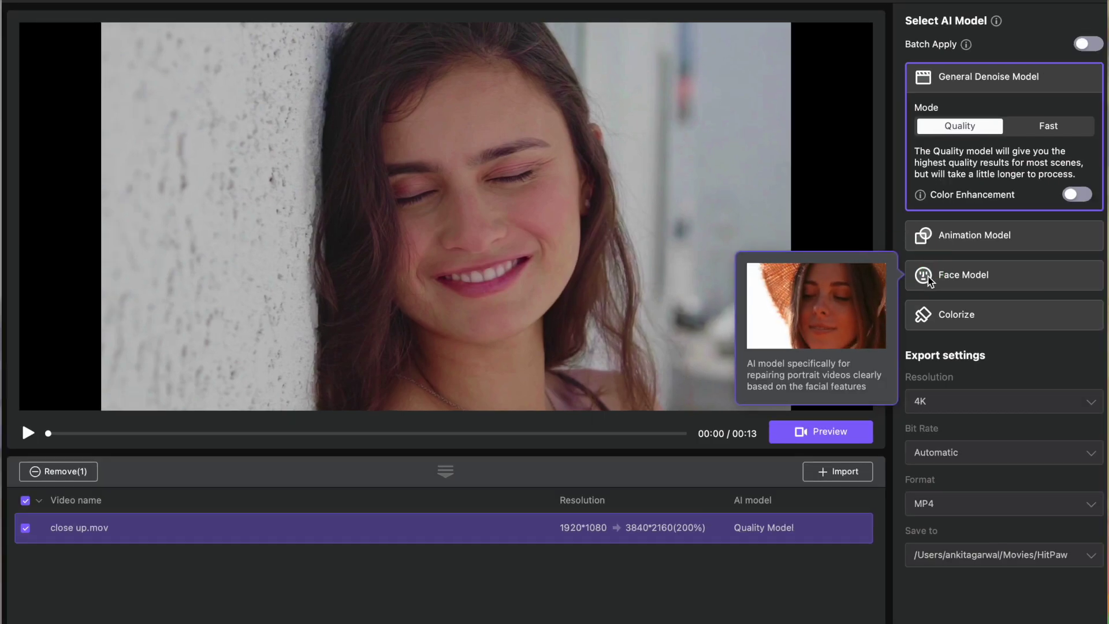
left_click(929, 280)
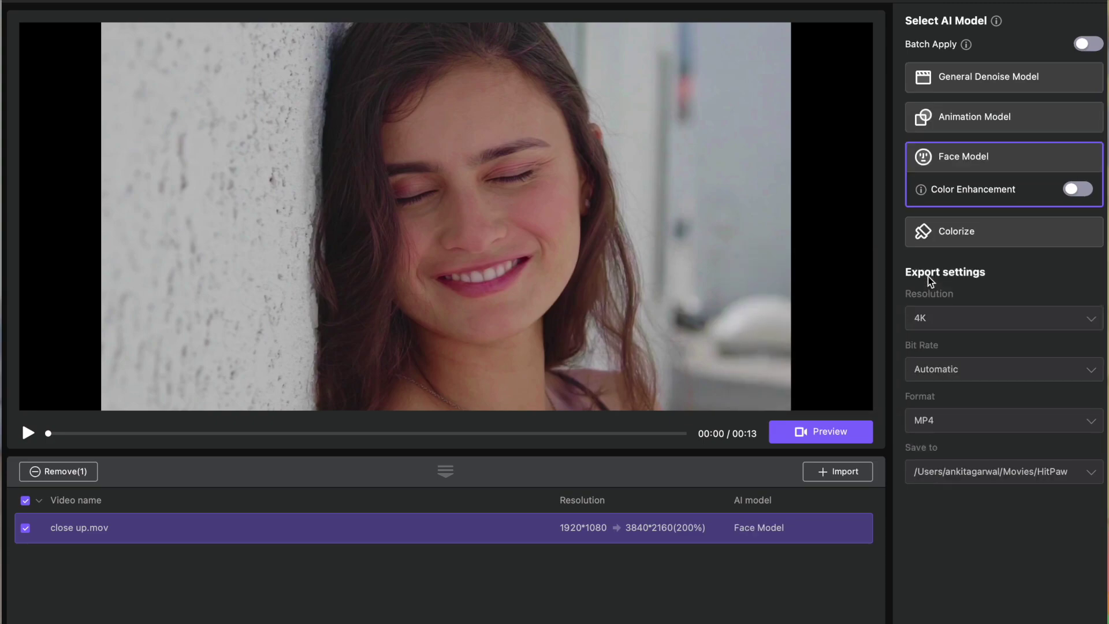
left_click(1097, 328)
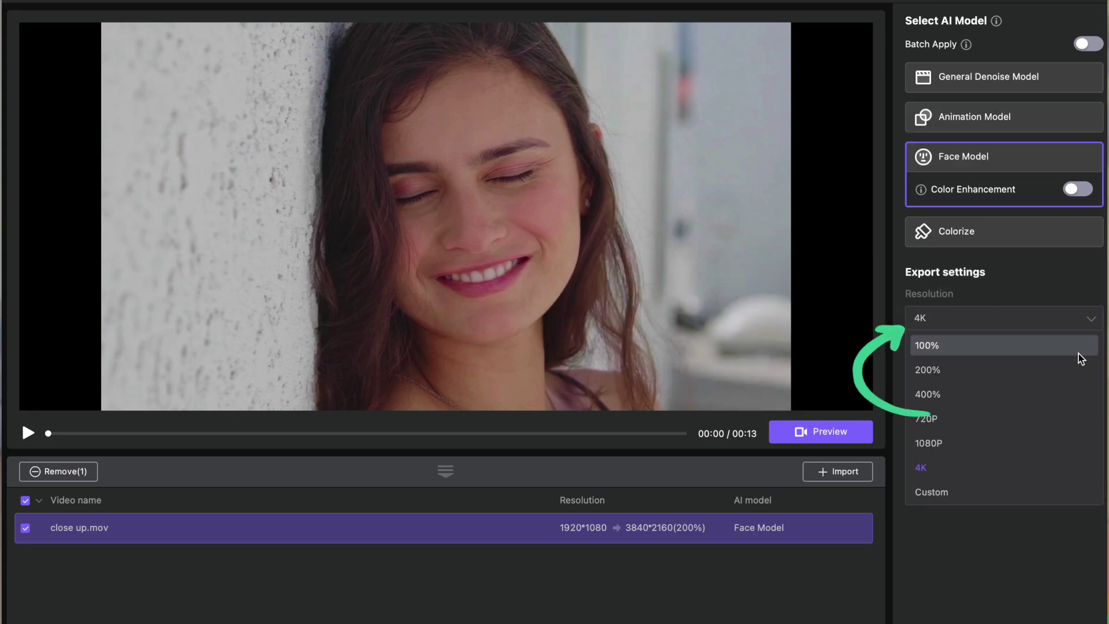
left_click(1015, 467)
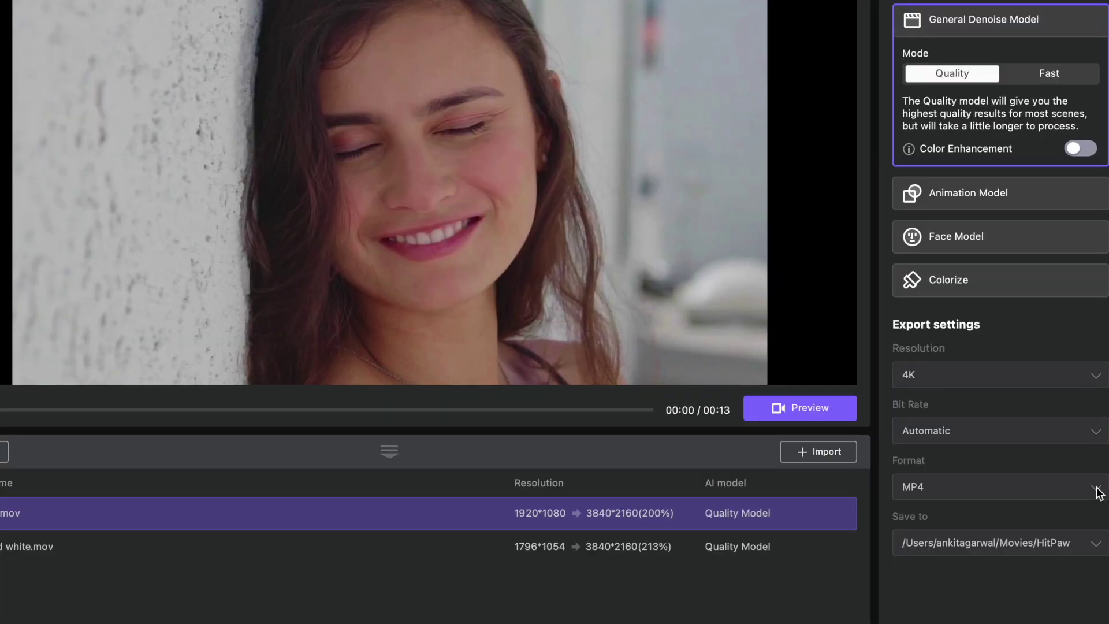
left_click(1091, 421)
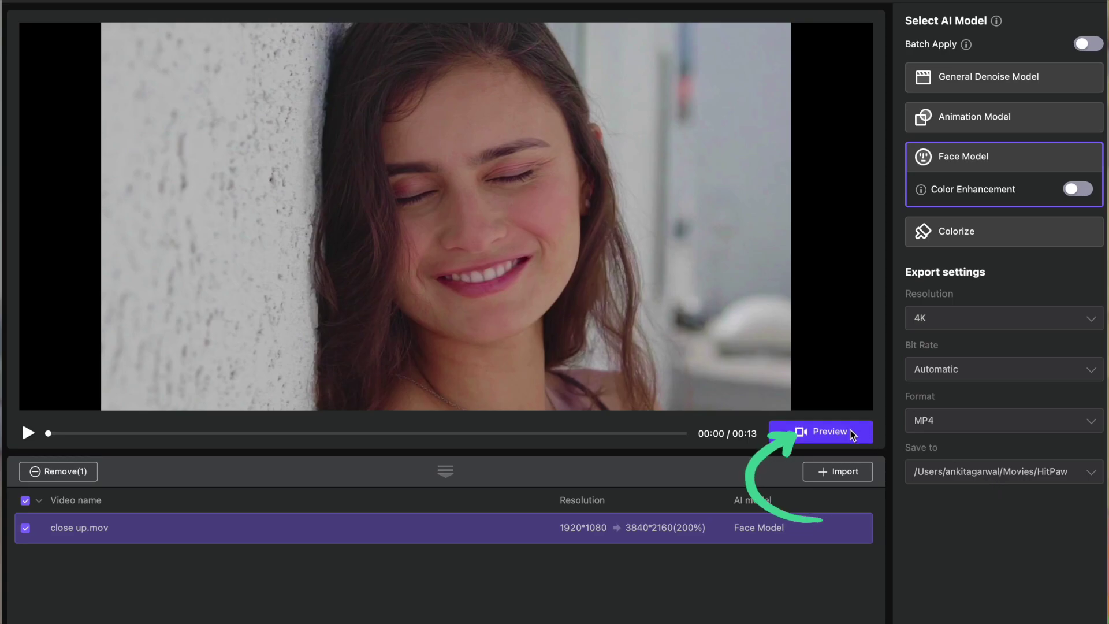
left_click(844, 430)
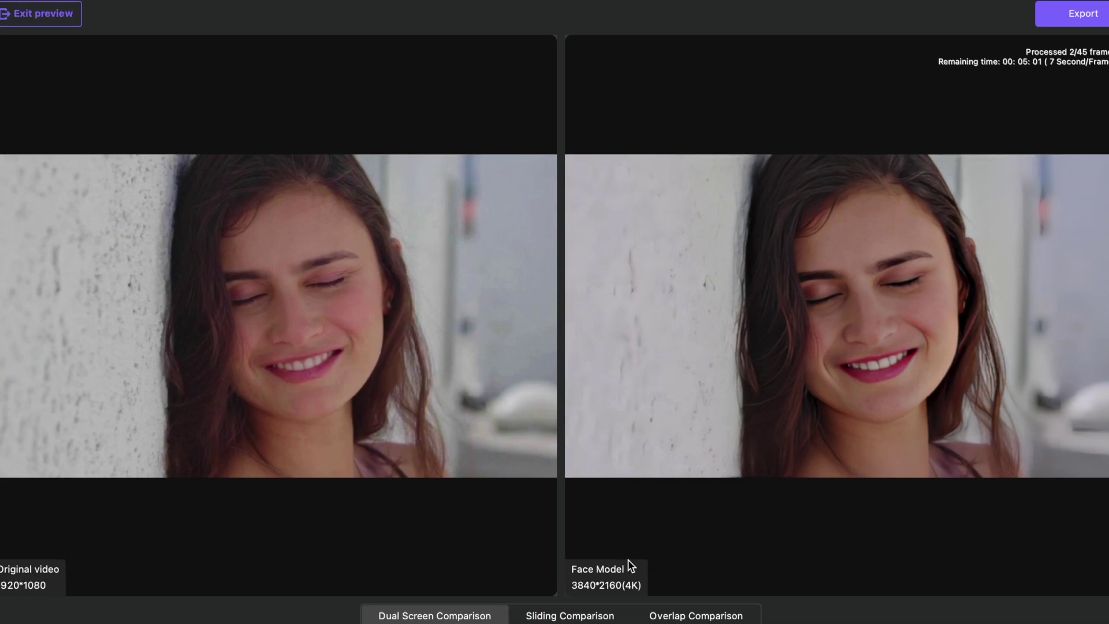
Try the Sliding comparison, return to Dual Screen, then export the Face Model close-up
left_click(577, 616)
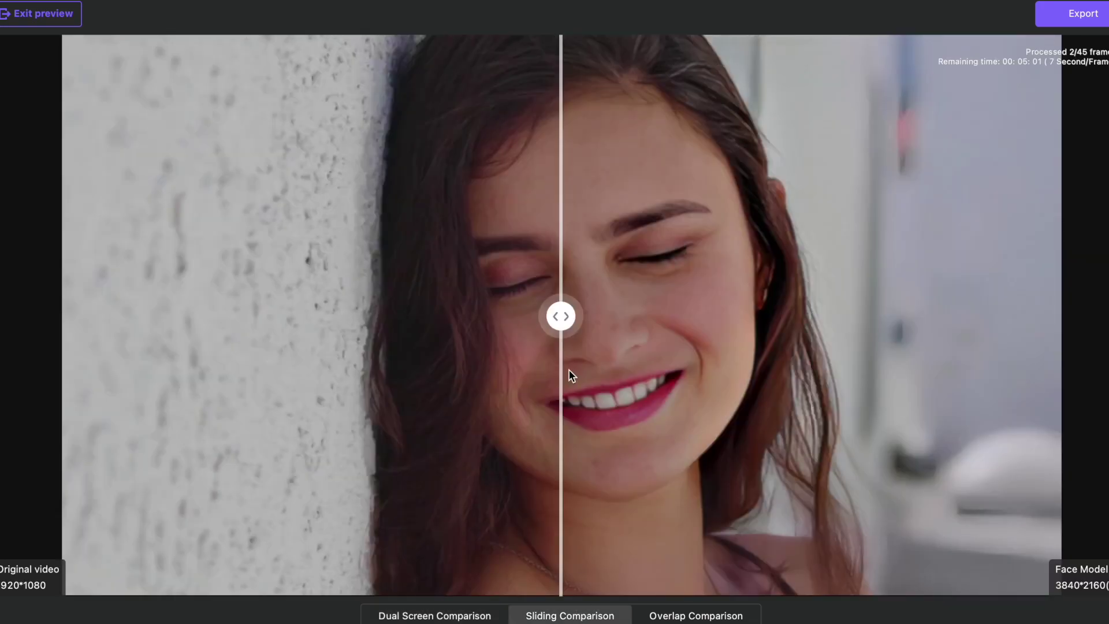
left_click(468, 617)
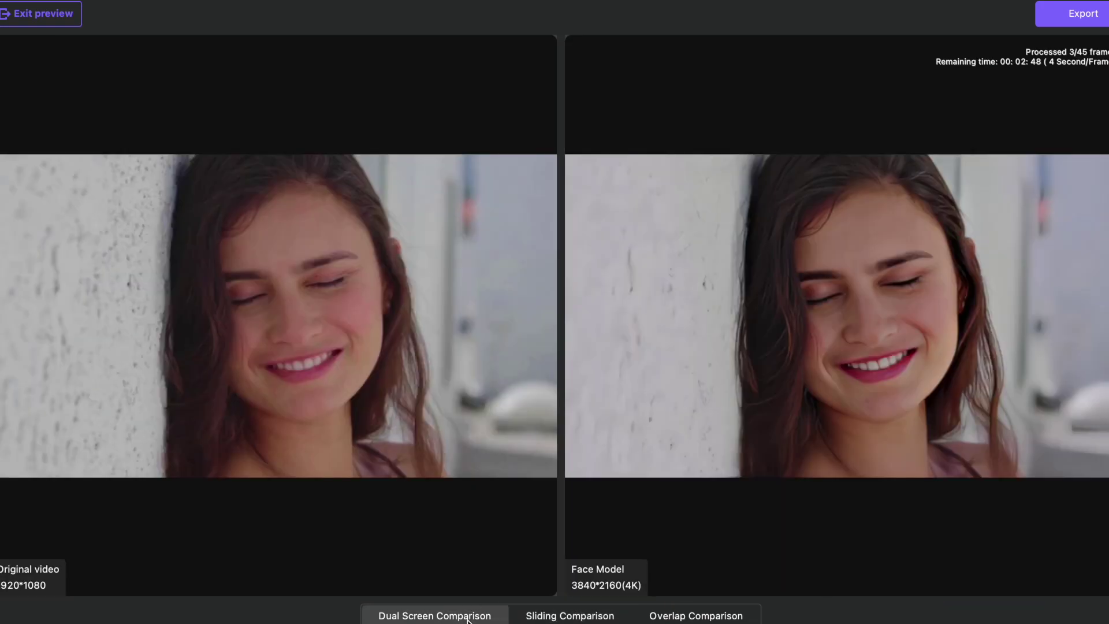
left_click(1077, 20)
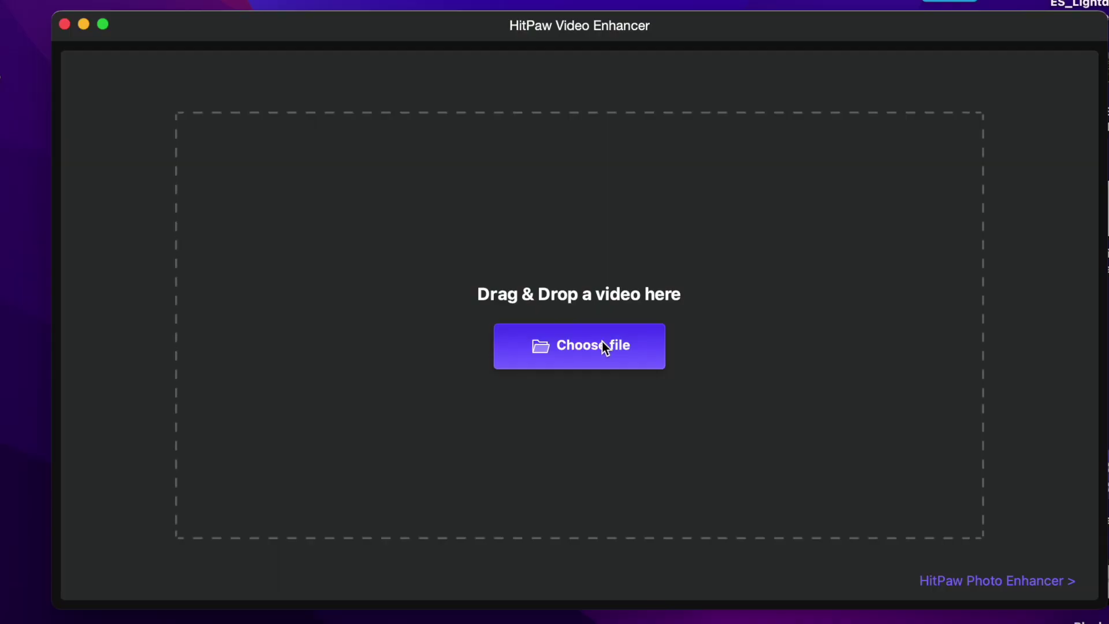
Import the sample clips, including swimming denoise.mov, from Desktop > Hit Paw Samples
left_click(604, 347)
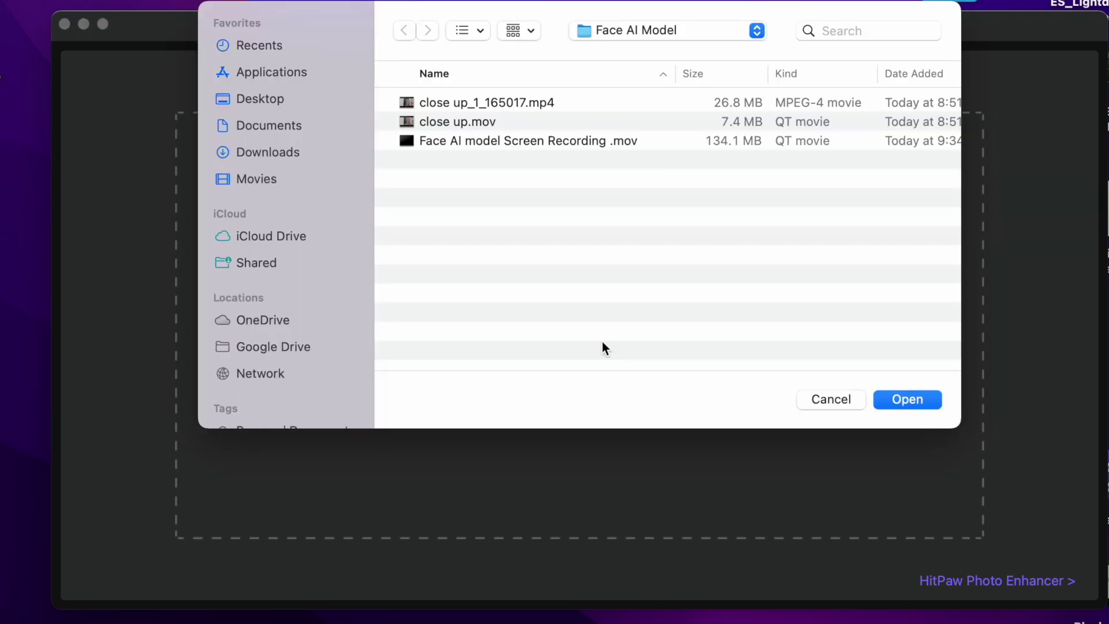
left_click(289, 102)
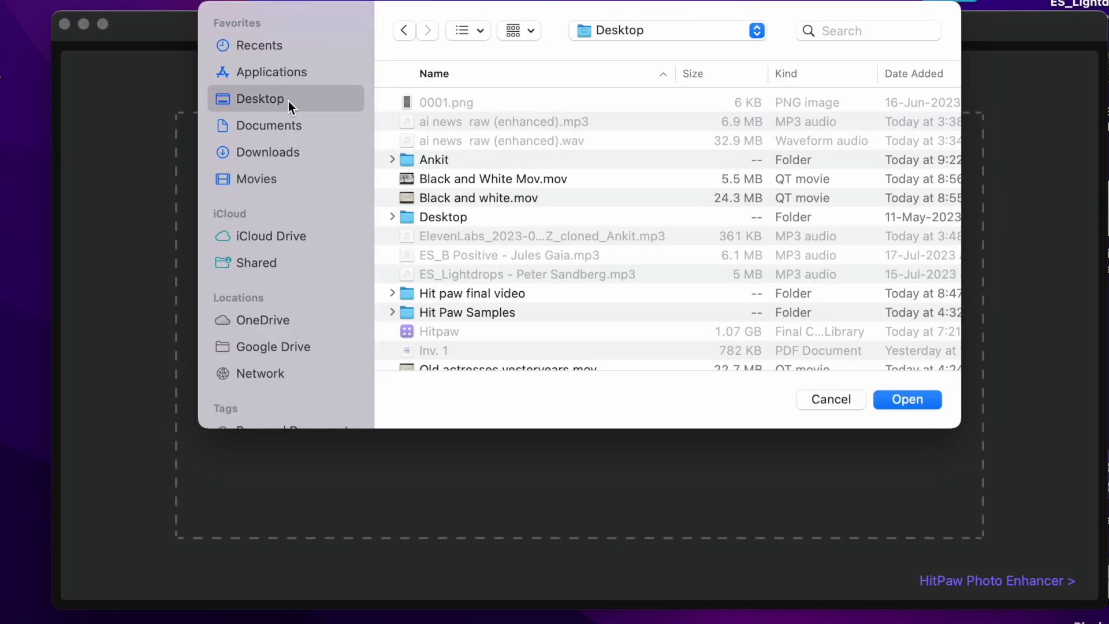
double_click(503, 311)
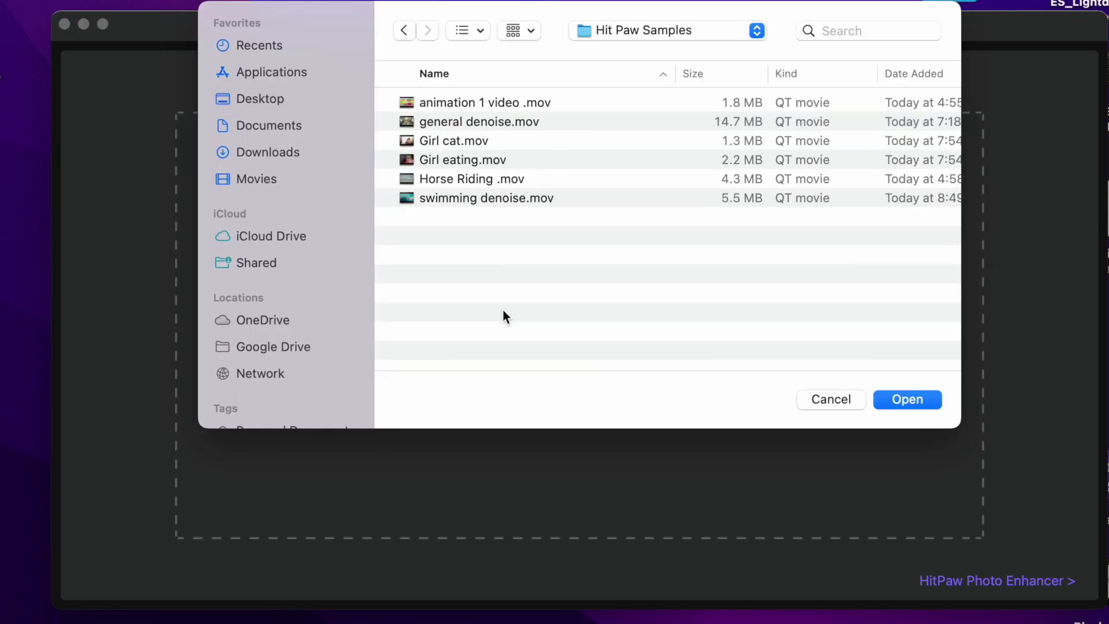
left_click(496, 202)
left_click(910, 399)
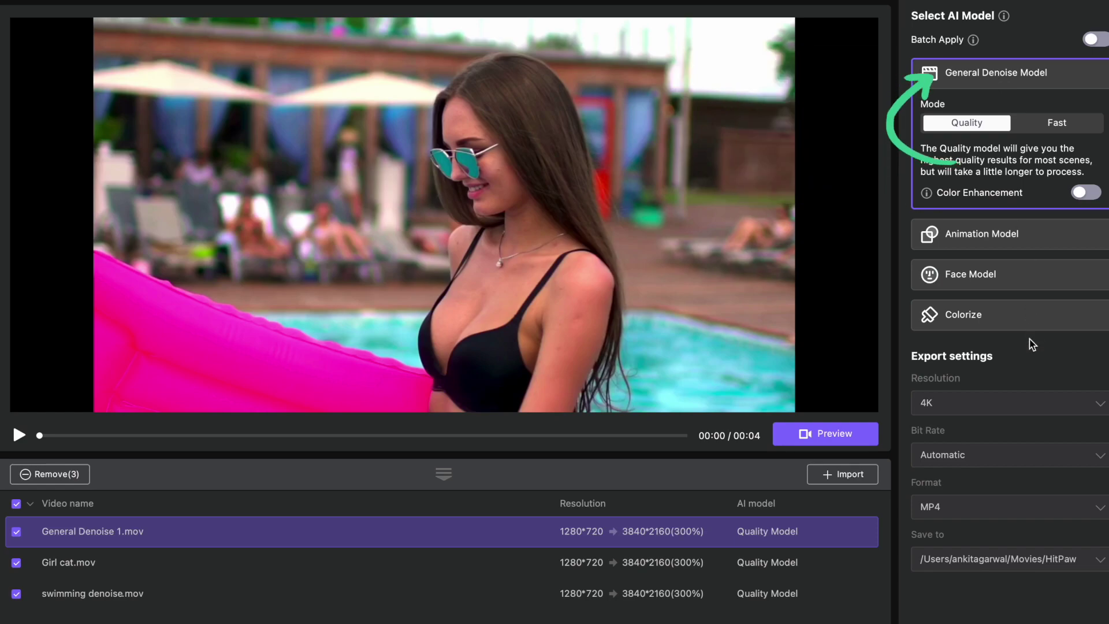
Keep 4K resolution and Automatic bit rate, and set the output format to MOV
left_click(1101, 405)
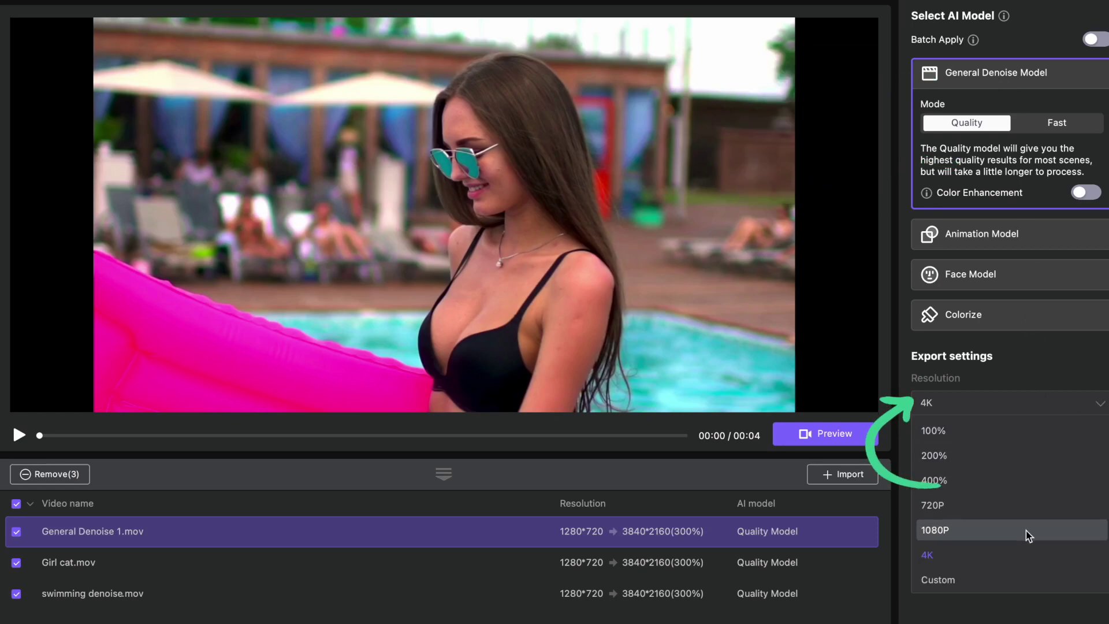
left_click(1026, 550)
left_click(1099, 455)
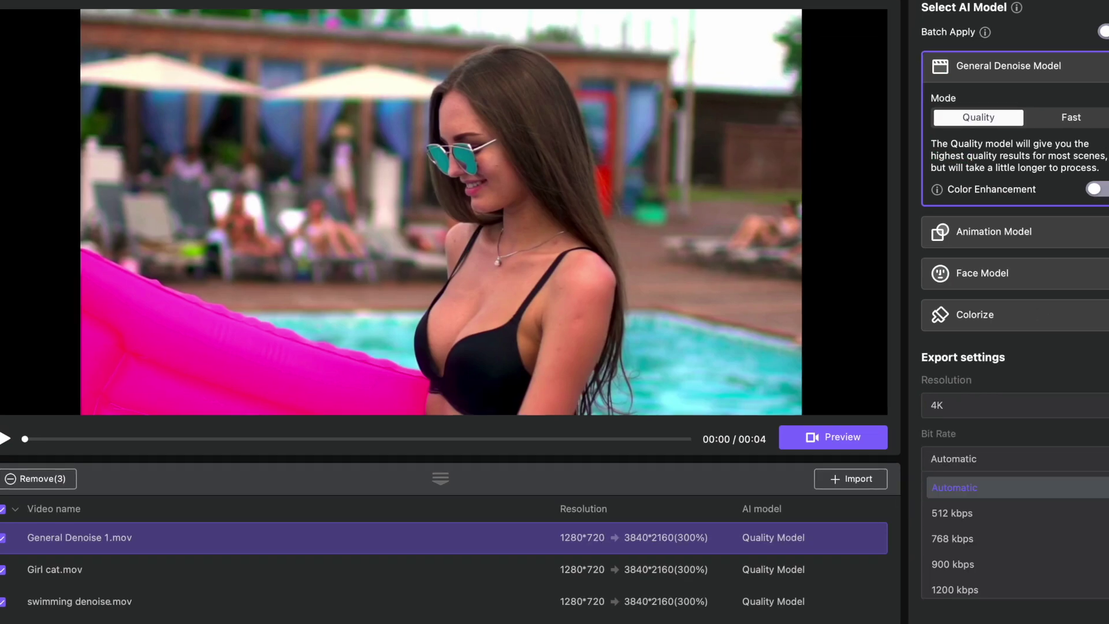
key("Escape")
left_click(1100, 514)
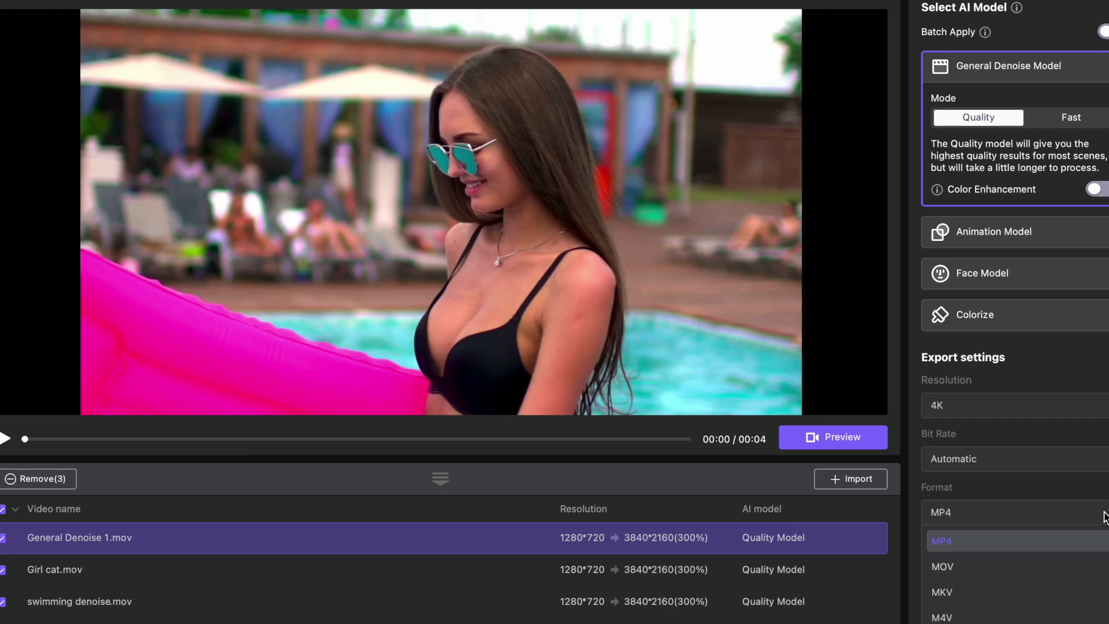
left_click(1080, 567)
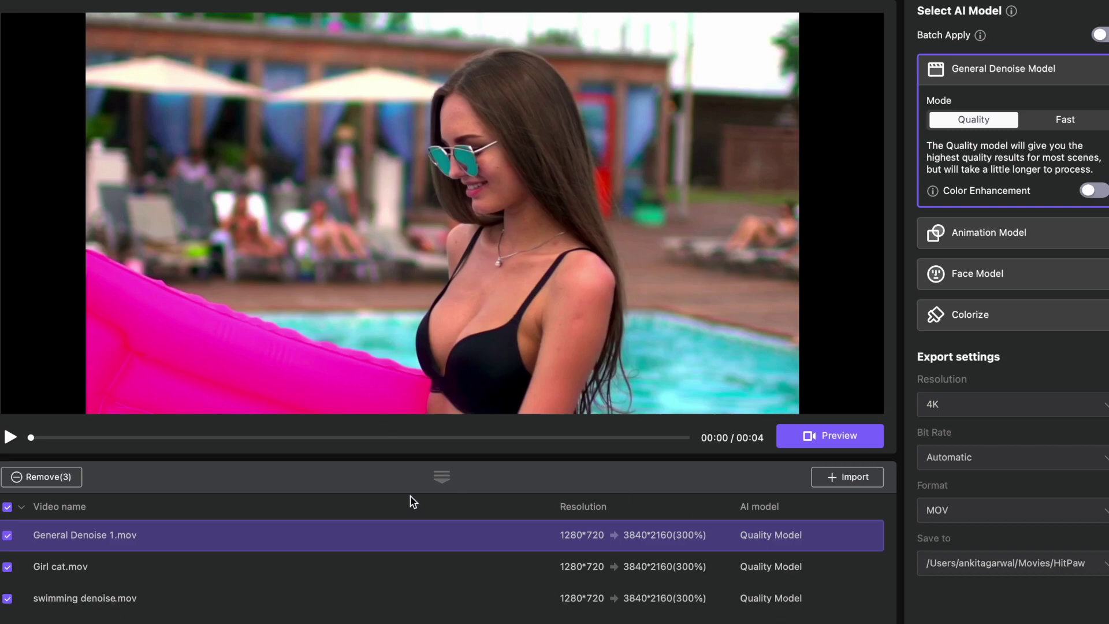
Preview the pool clip in Sliding Comparison, sweeping the divider left and right across the frame
left_click(833, 439)
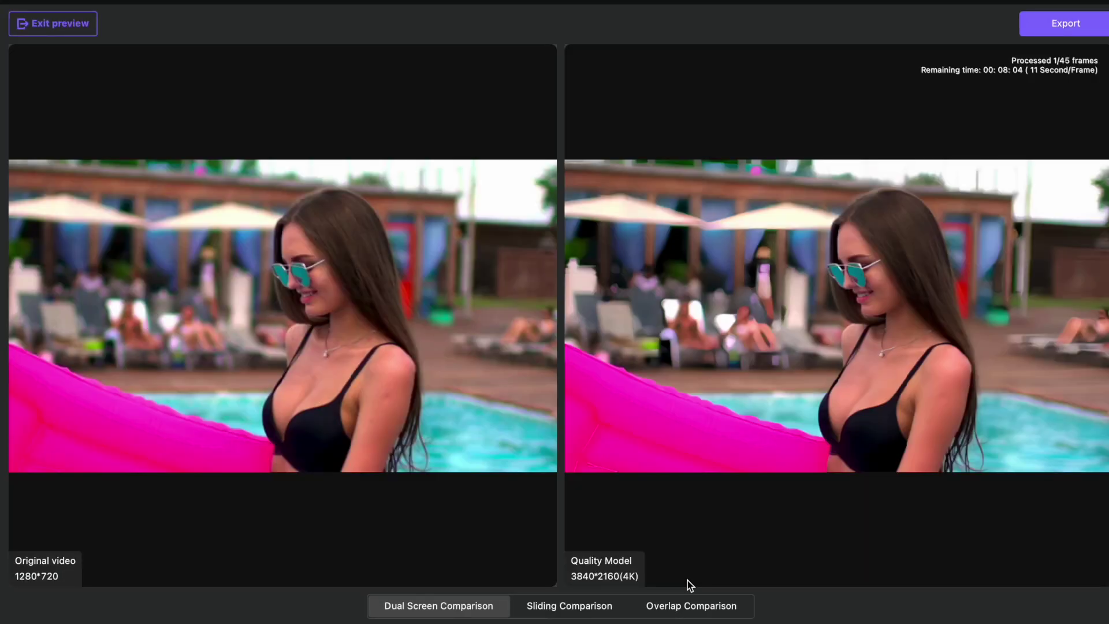
left_click(587, 614)
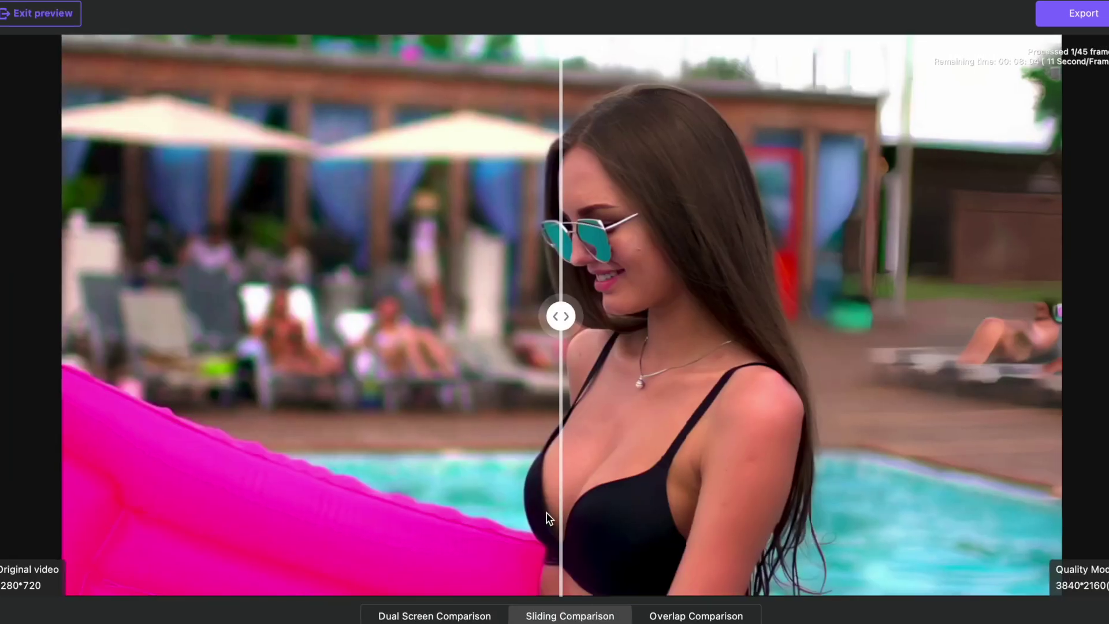
left_click_drag(560, 316, 338, 373)
left_click_drag(339, 320, 590, 393)
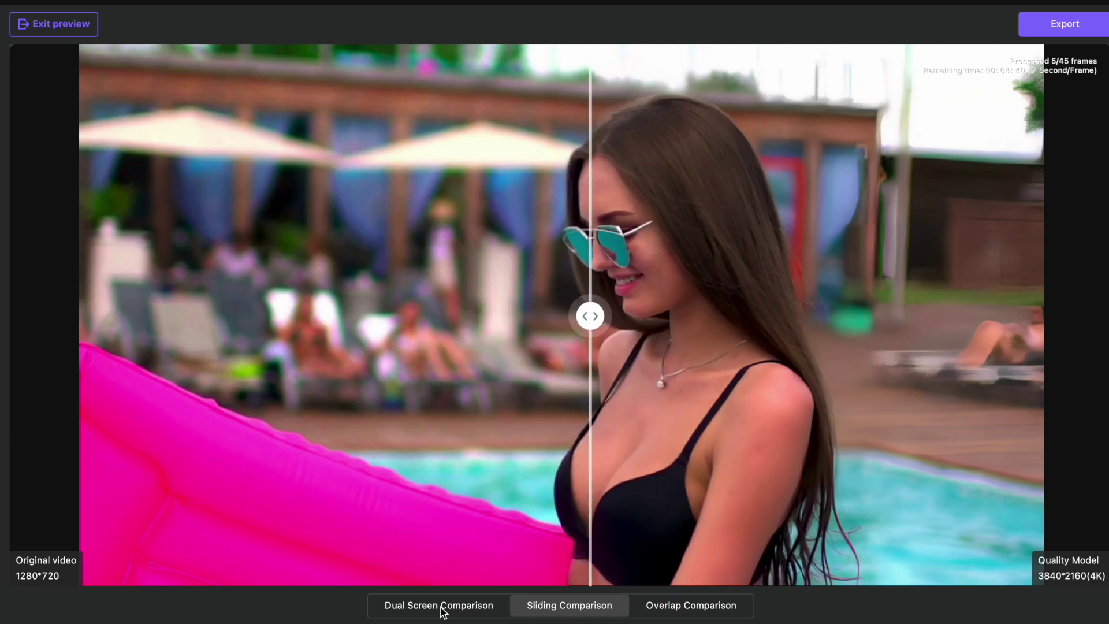
Switch the General Denoise preview back to Dual Screen Comparison
left_click(442, 608)
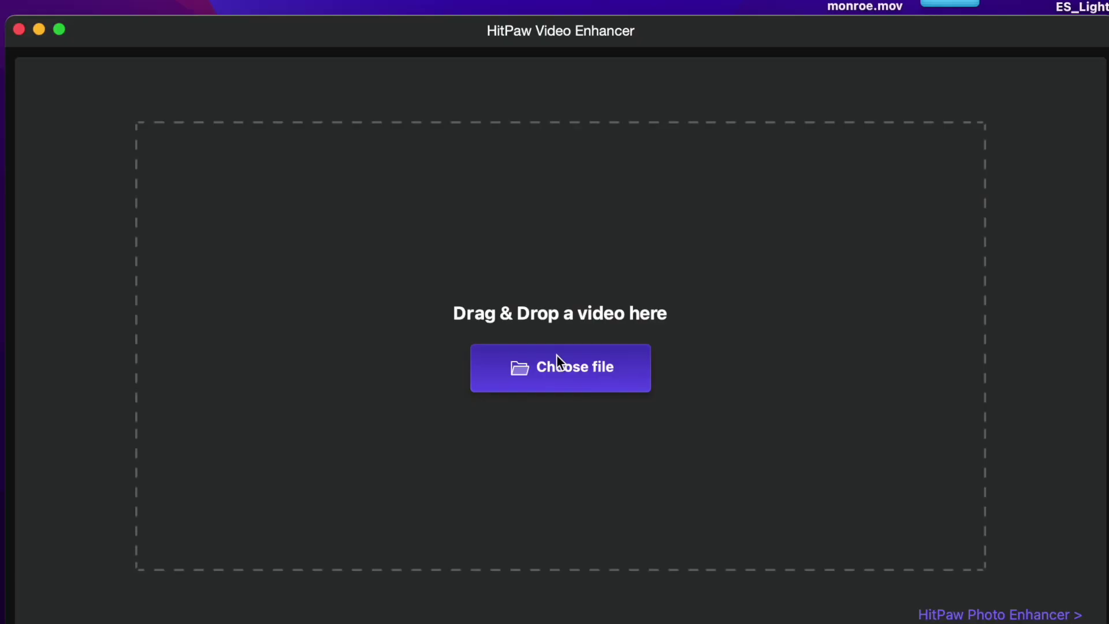
Import the animated presenter .mov clip from the Animation AI model folder
left_click(557, 363)
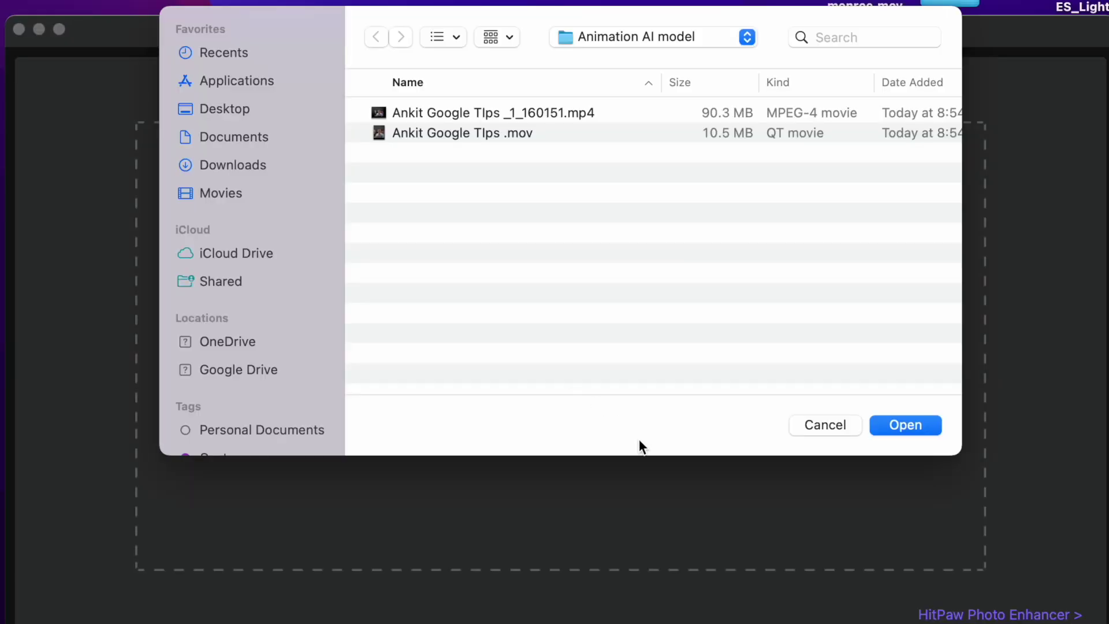
left_click(455, 137)
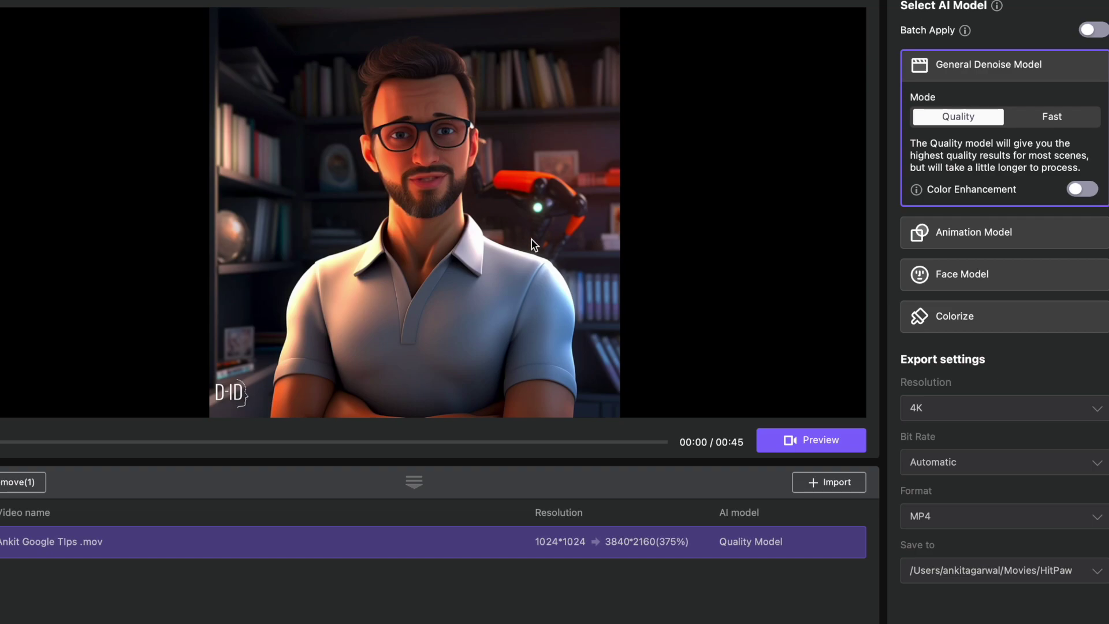
Apply the Animation Model with Color Enhancement, keep 4K MP4 output, and preview the result
left_click(920, 236)
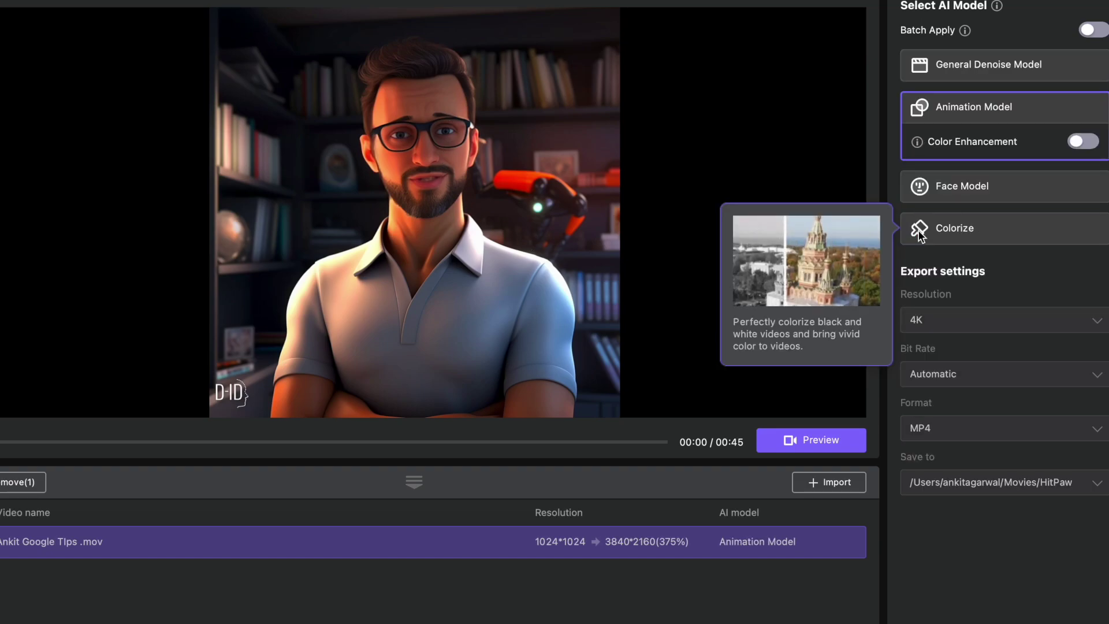
mouse_move(924, 109)
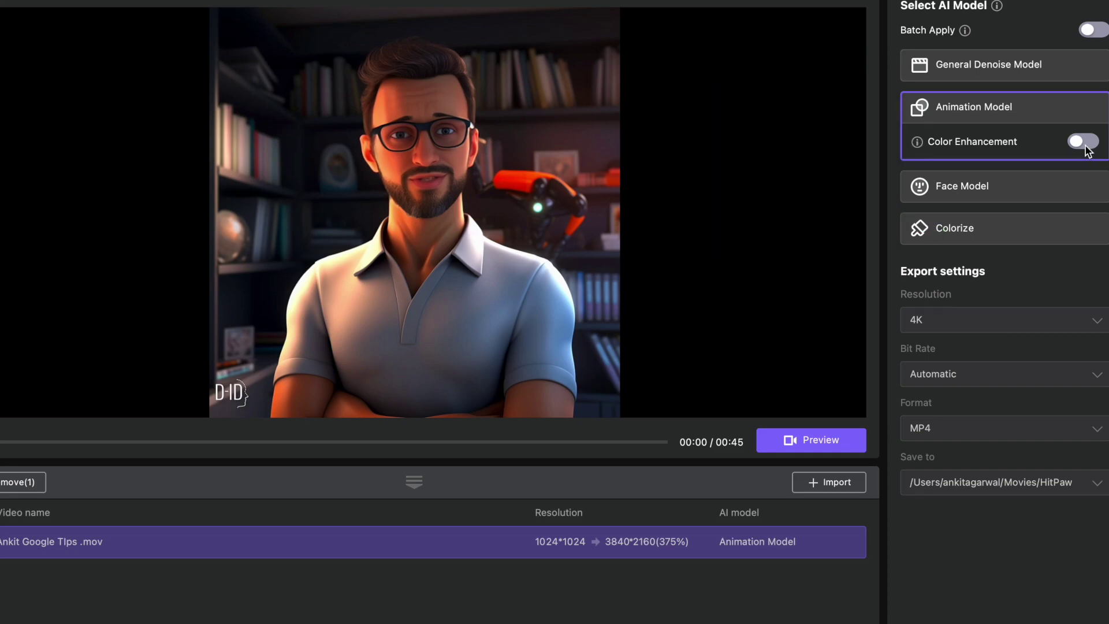
left_click(1098, 325)
left_click(1031, 475)
left_click(1097, 433)
left_click(1096, 433)
left_click(803, 444)
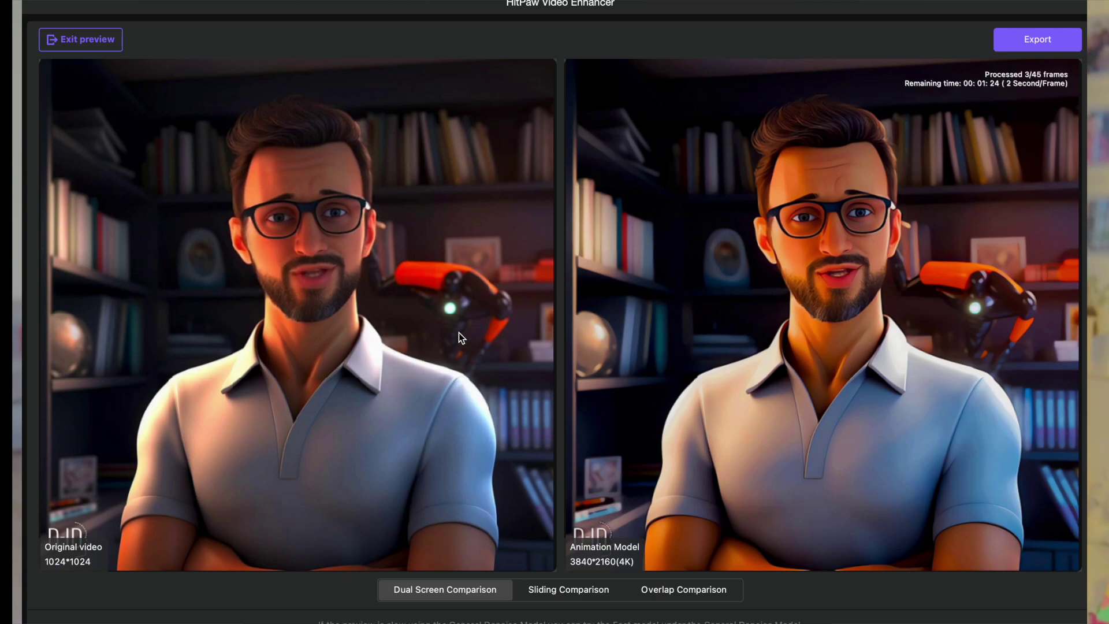
Cycle the preview through Sliding, Overlap, then Dual Screen comparison views
left_click(553, 595)
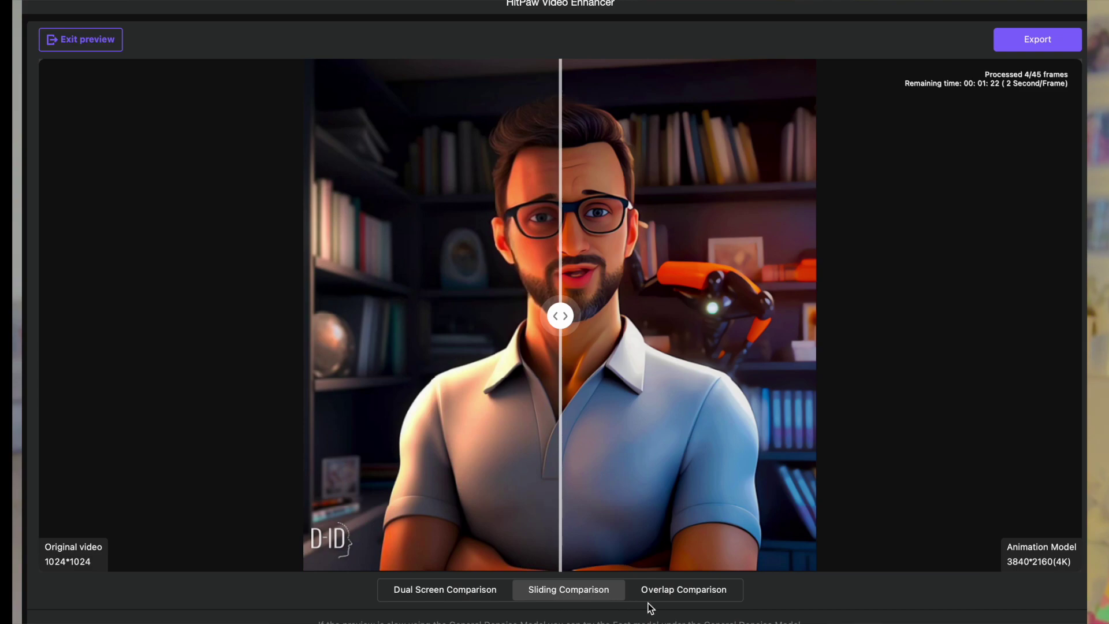
left_click(668, 588)
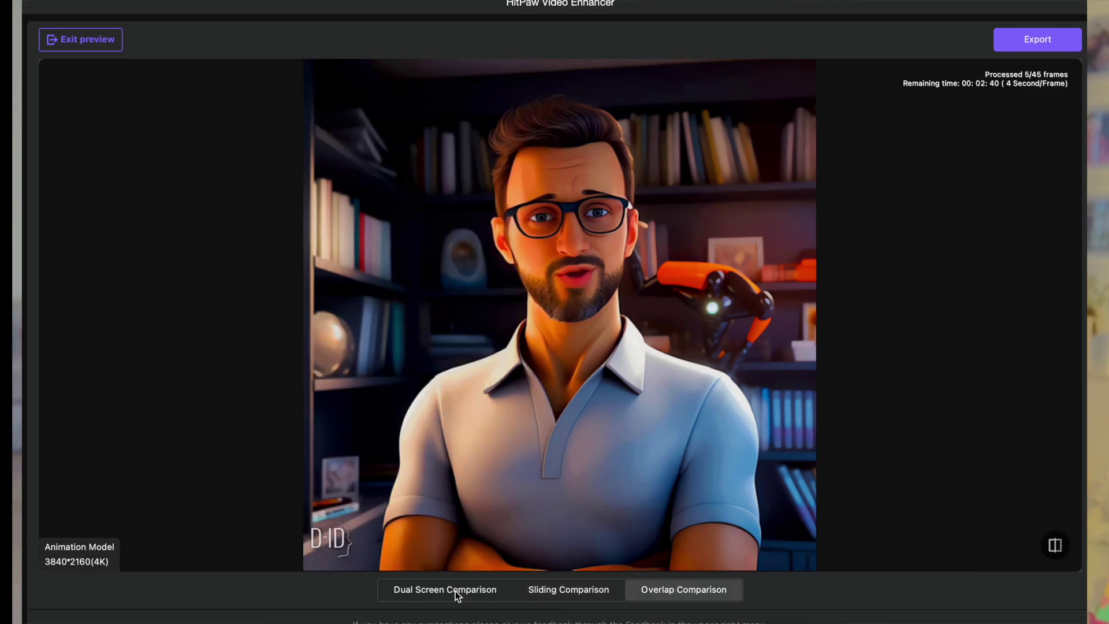
left_click(456, 591)
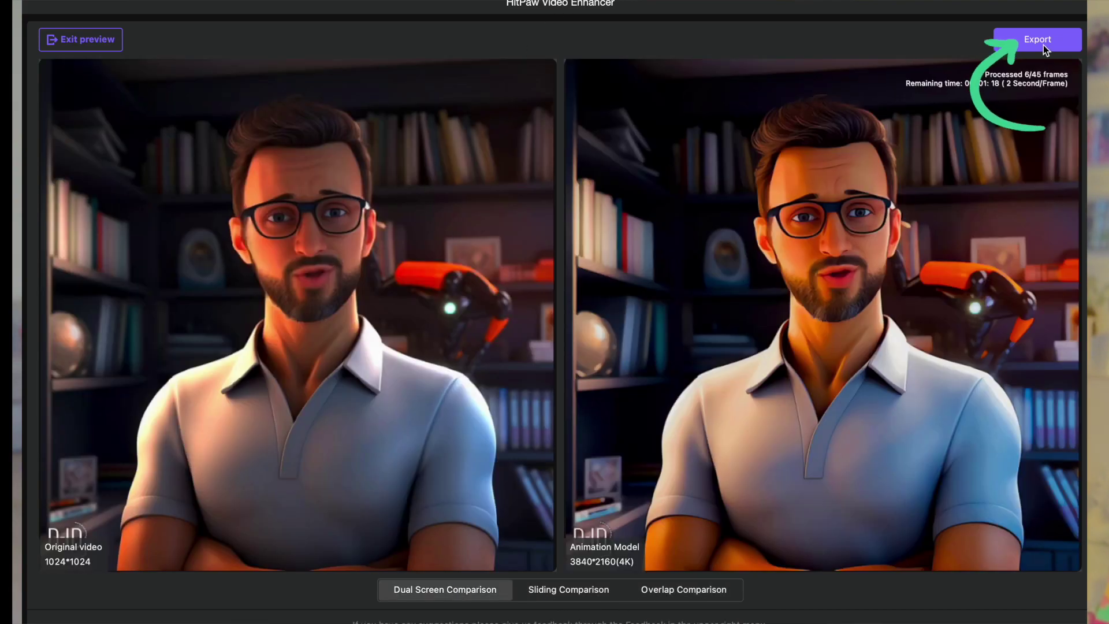